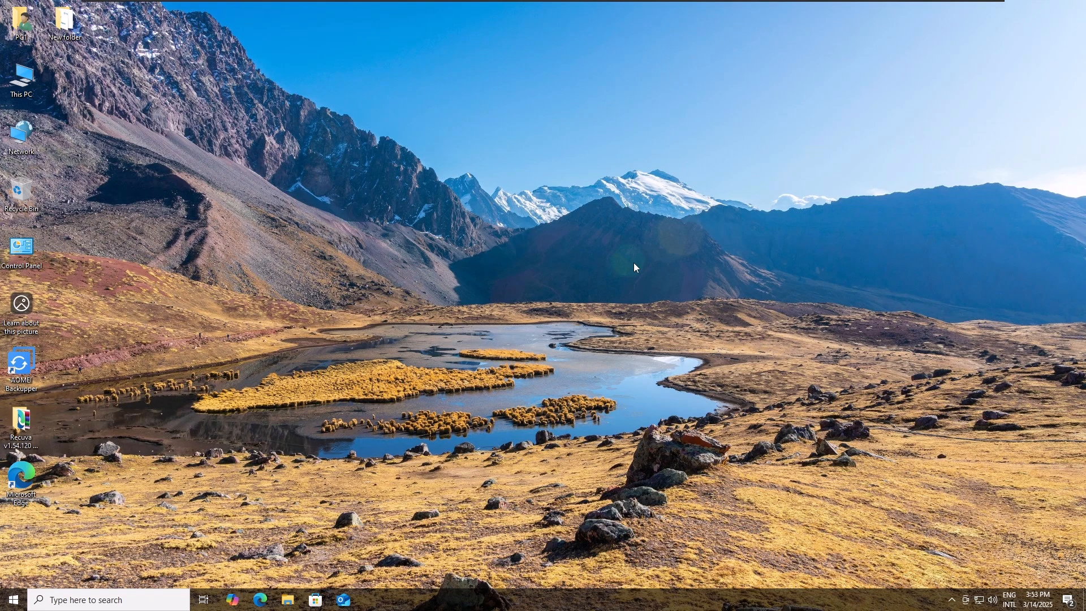
right_click(455, 202)
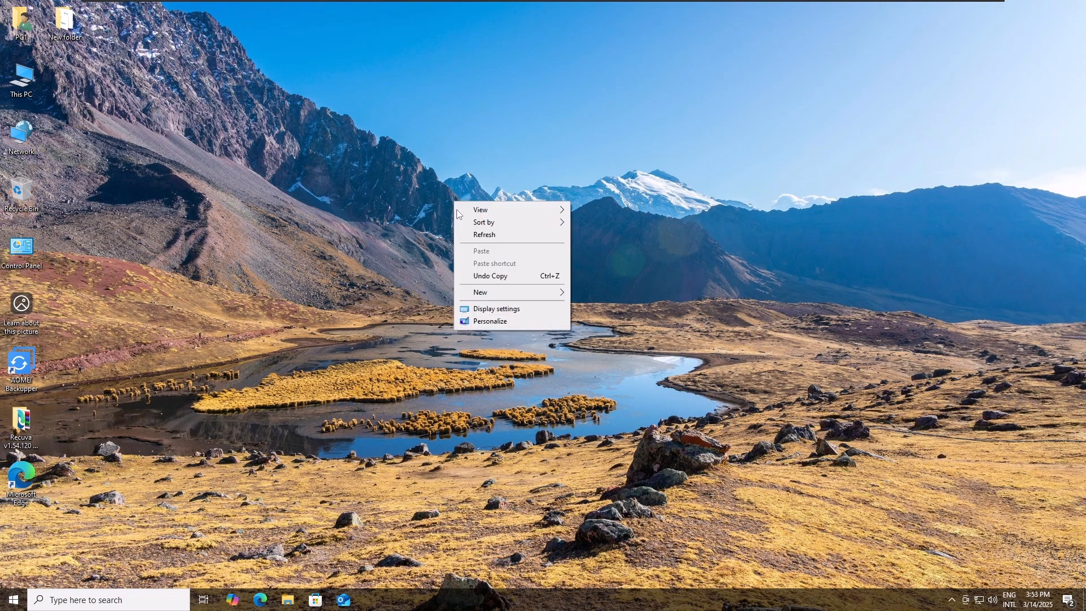
click(473, 235)
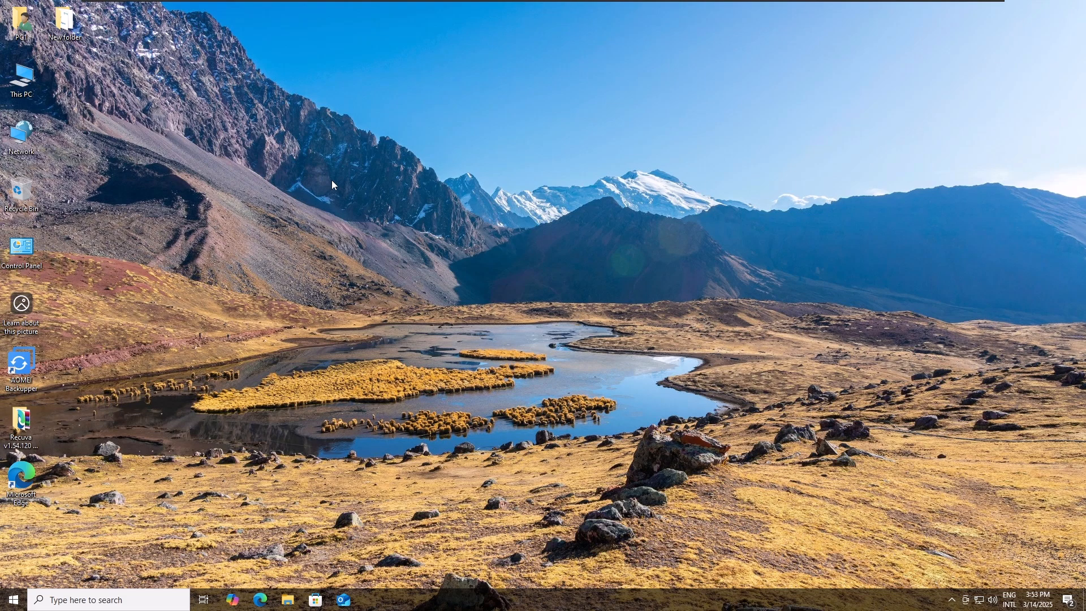
right_click(295, 185)
click(323, 220)
right_click(340, 205)
click(366, 241)
- Launch AOMEI Backupper from the desktop and allow it to run
double_click(21, 364)
click(524, 372)
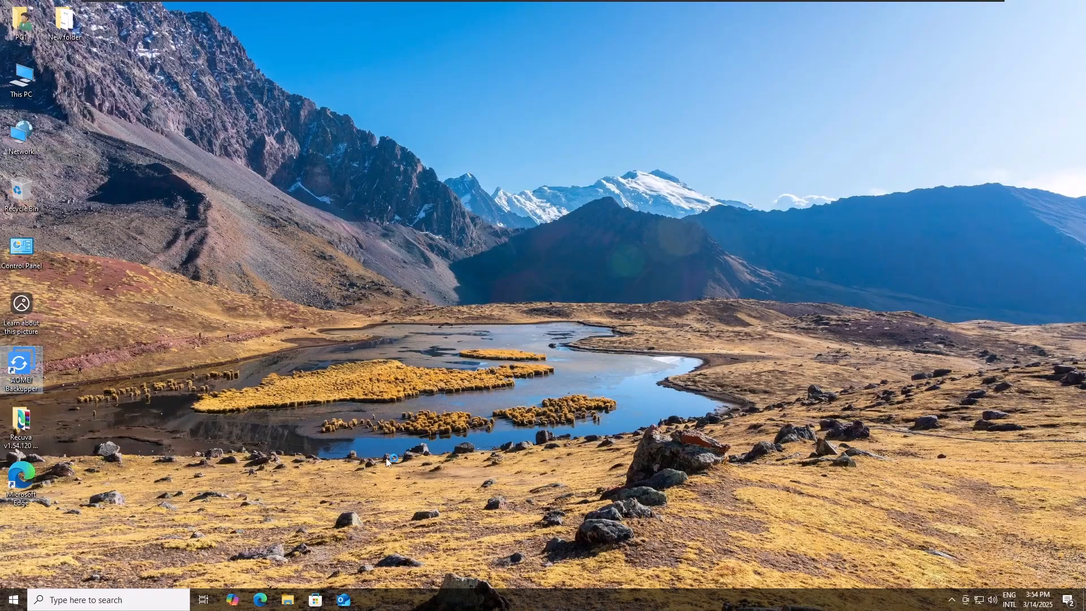
- Open the Date (E:) drive in File Explorer and look inside its Docs and VDO folders
click(288, 599)
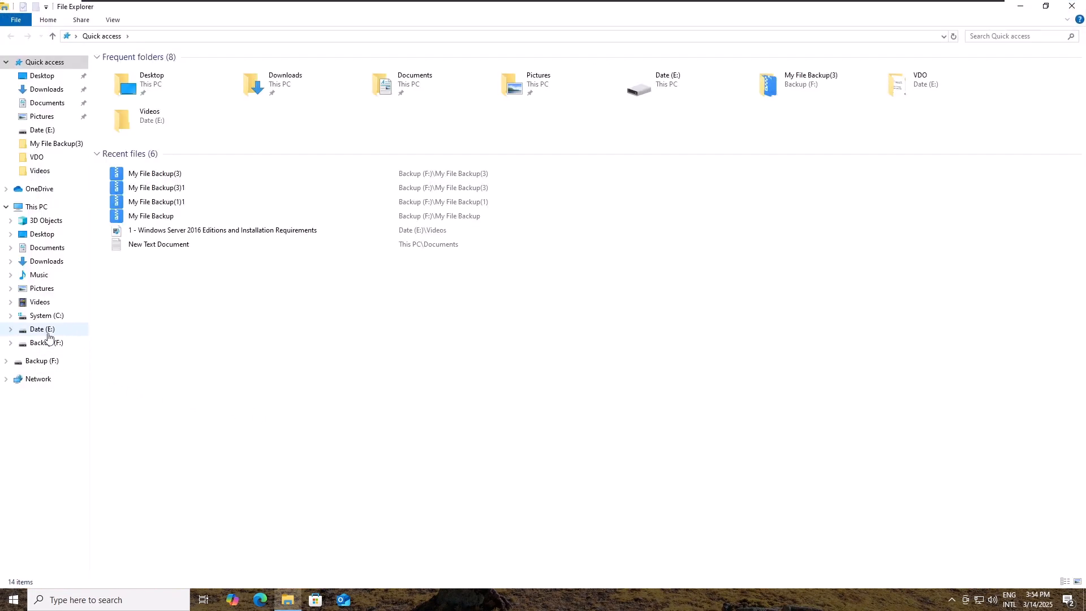
click(48, 333)
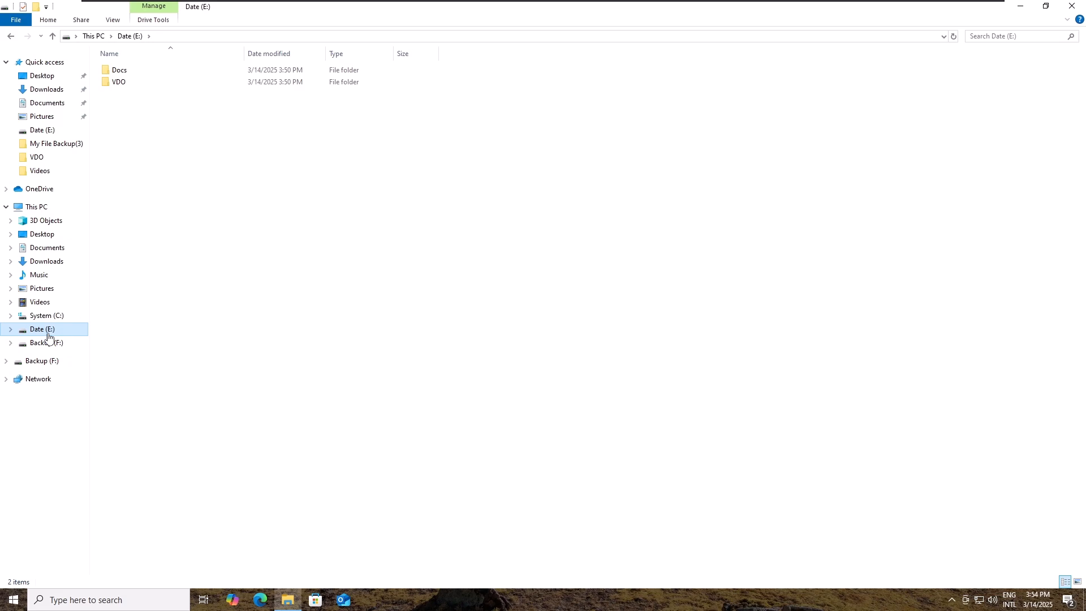
click(125, 74)
double_click(126, 78)
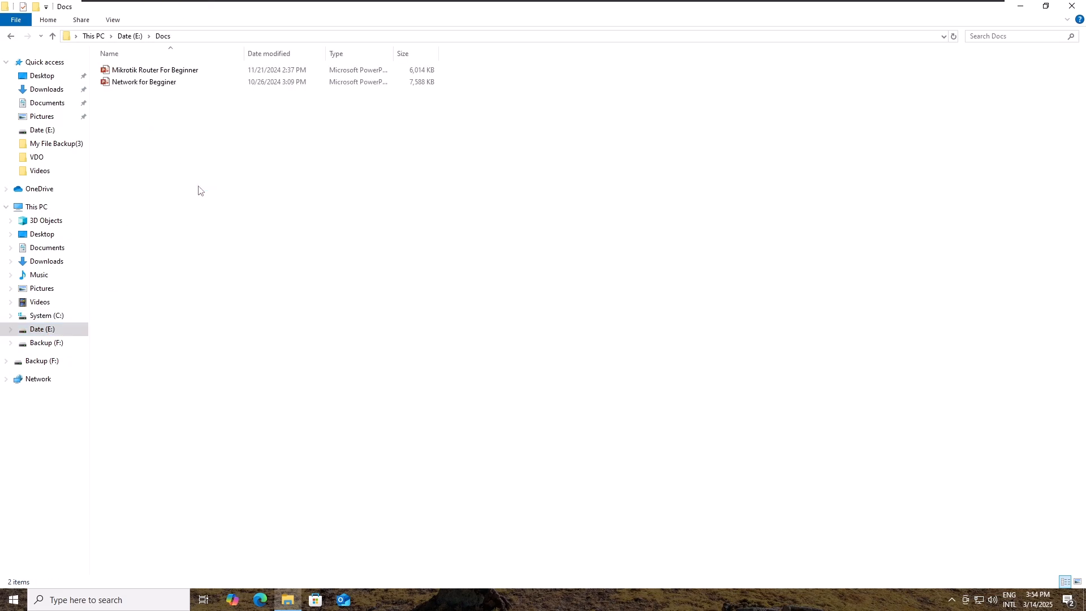
click(54, 37)
click(116, 82)
double_click(117, 82)
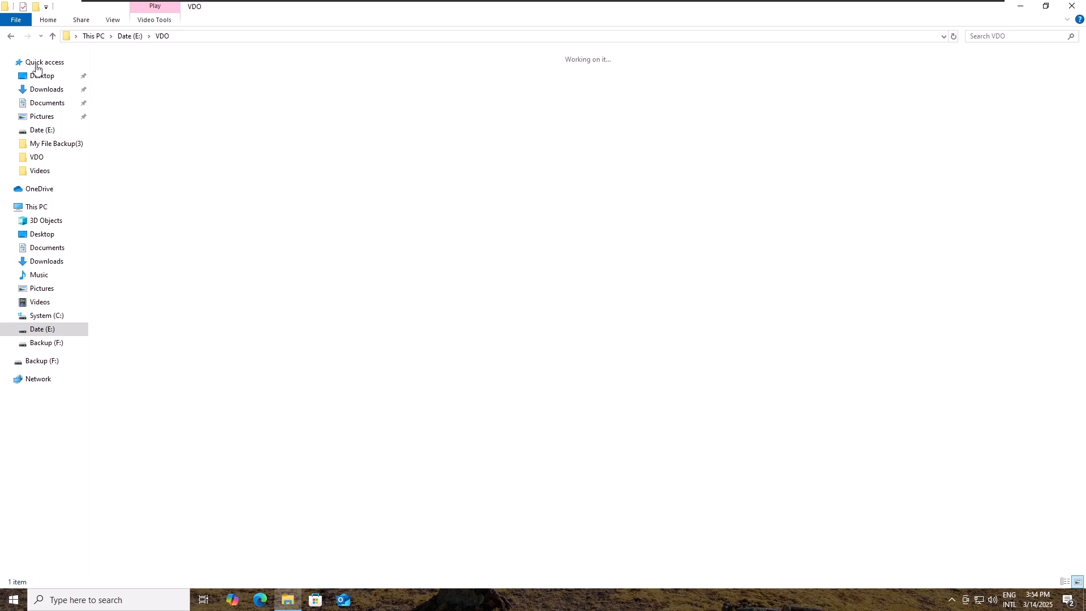
- Open the Mikrotik Router For Beginner presentation from the Docs folder, view its third slide and close it
click(52, 36)
double_click(134, 71)
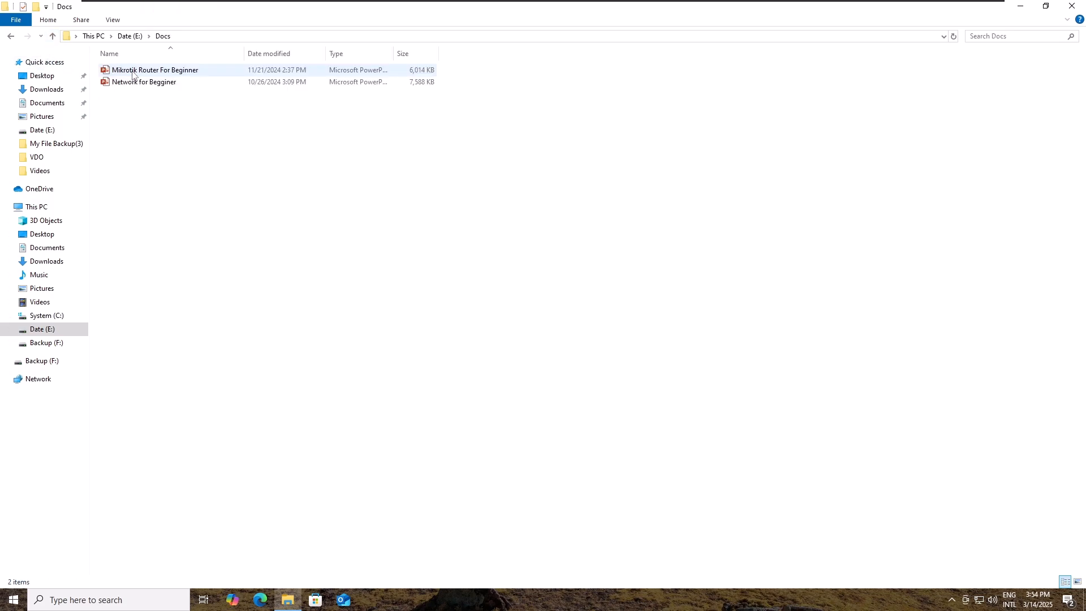
double_click(133, 72)
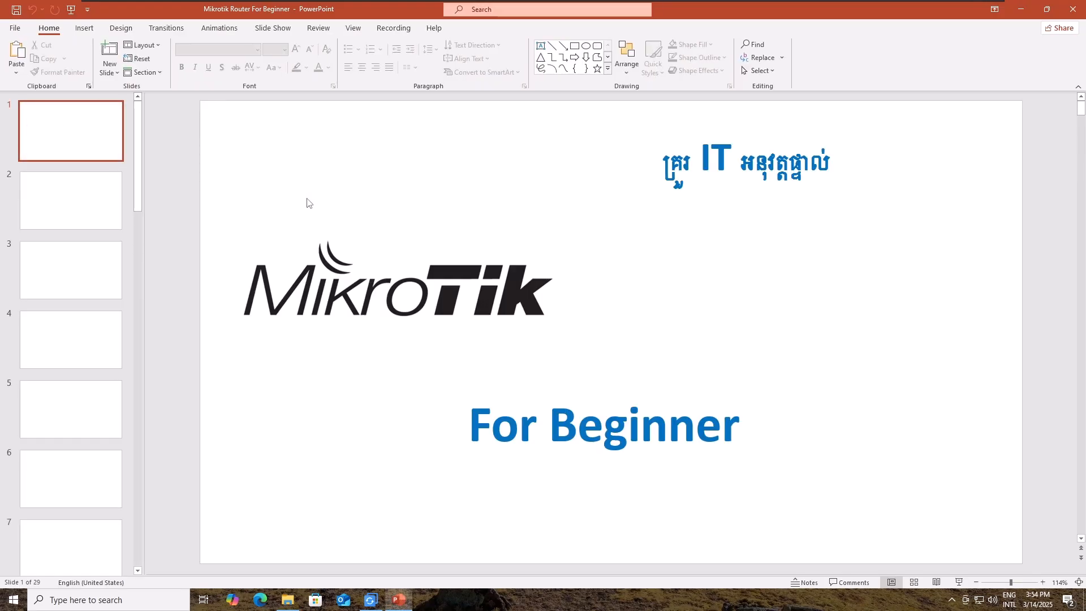
click(85, 272)
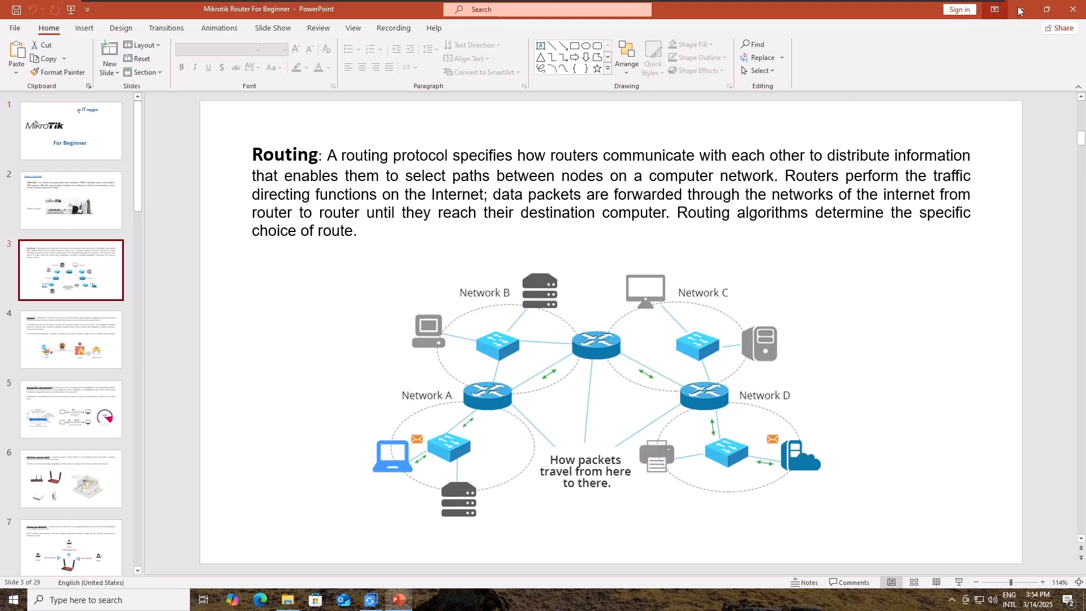
click(1072, 9)
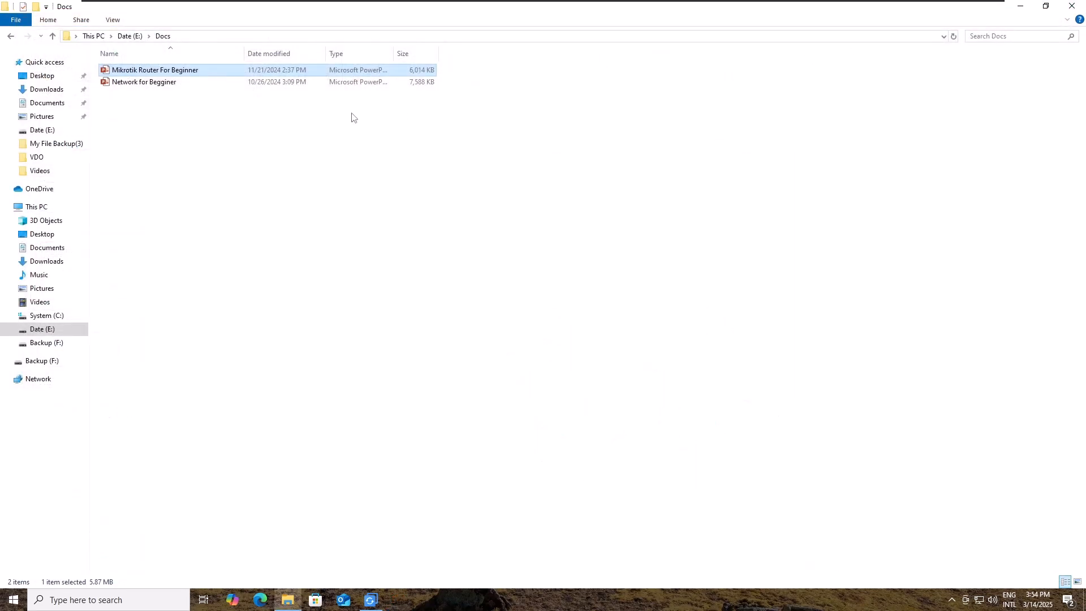
- Check the Network for Begginer presentation and the VDO folder on drive E:, and close the open windows
double_click(125, 84)
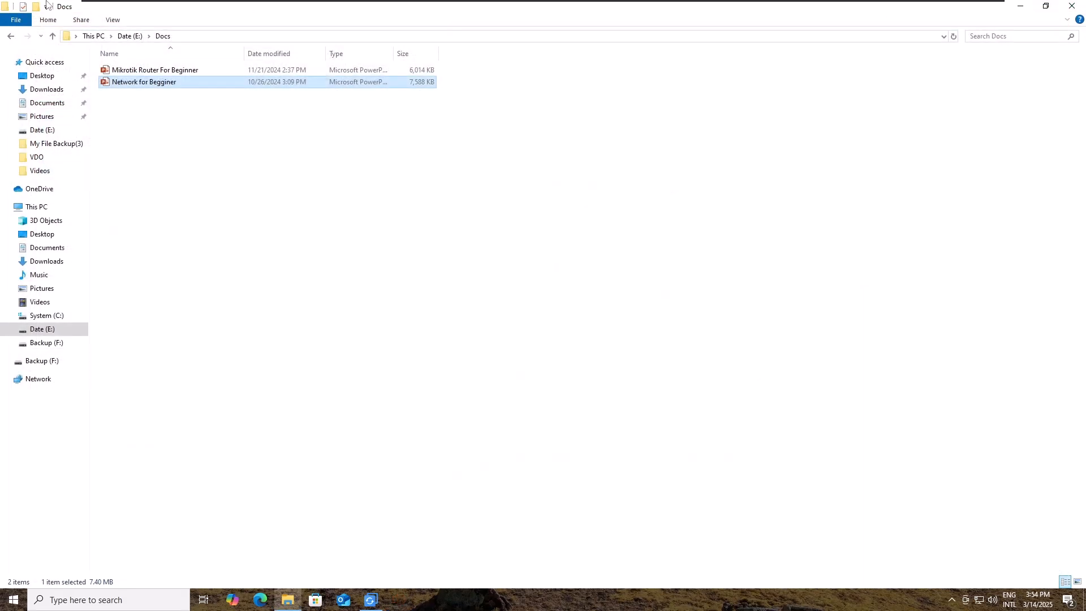
click(53, 35)
double_click(103, 84)
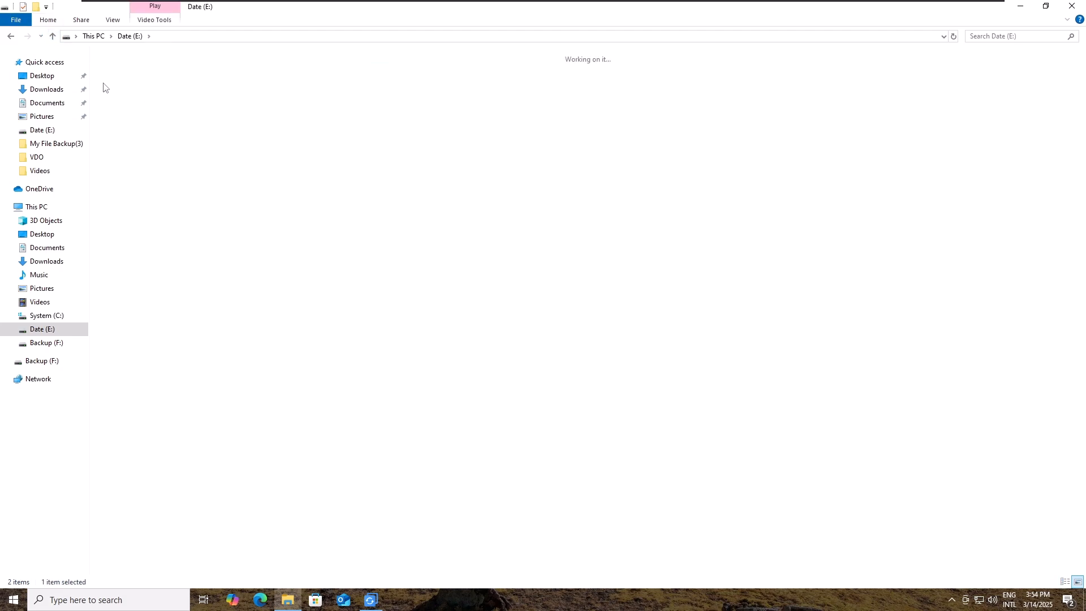
click(1076, 8)
click(818, 126)
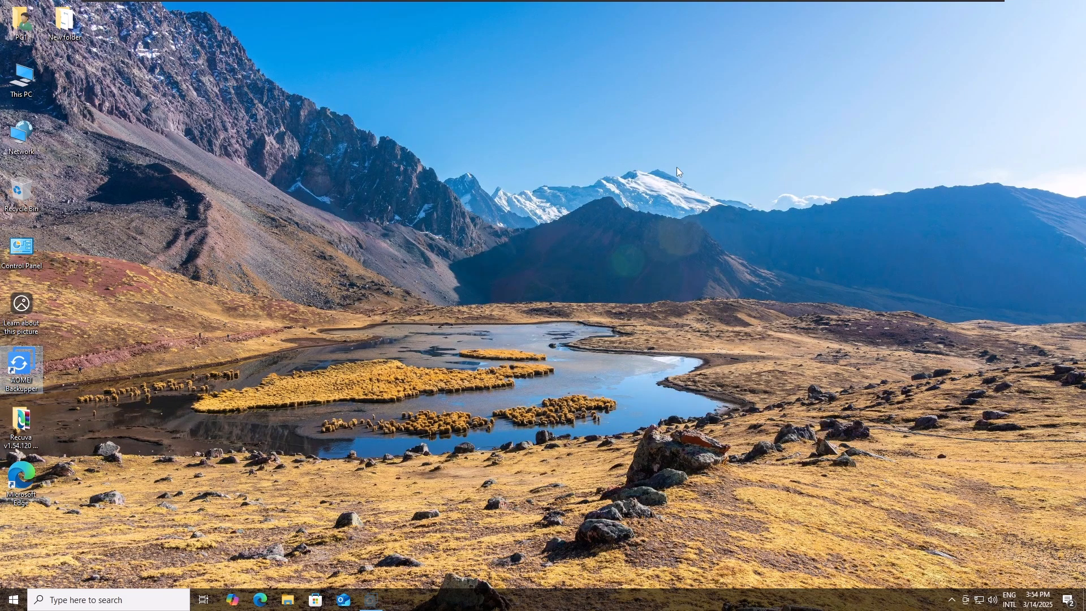
- Quick-format the Date (E:) drive as NTFS with a 4096-byte allocation unit size and the volume label Date
click(288, 600)
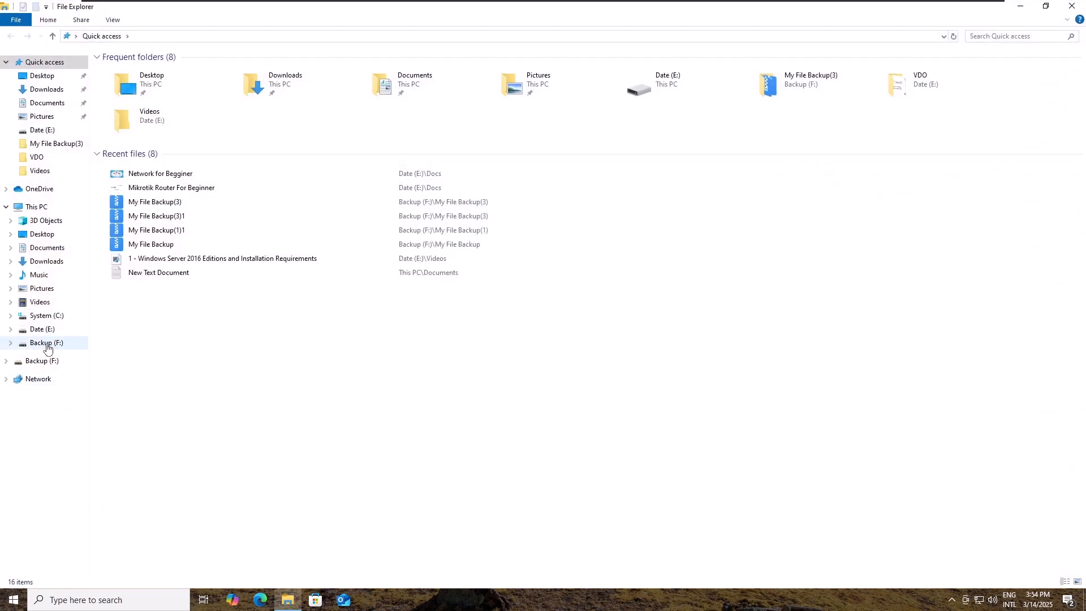
click(44, 333)
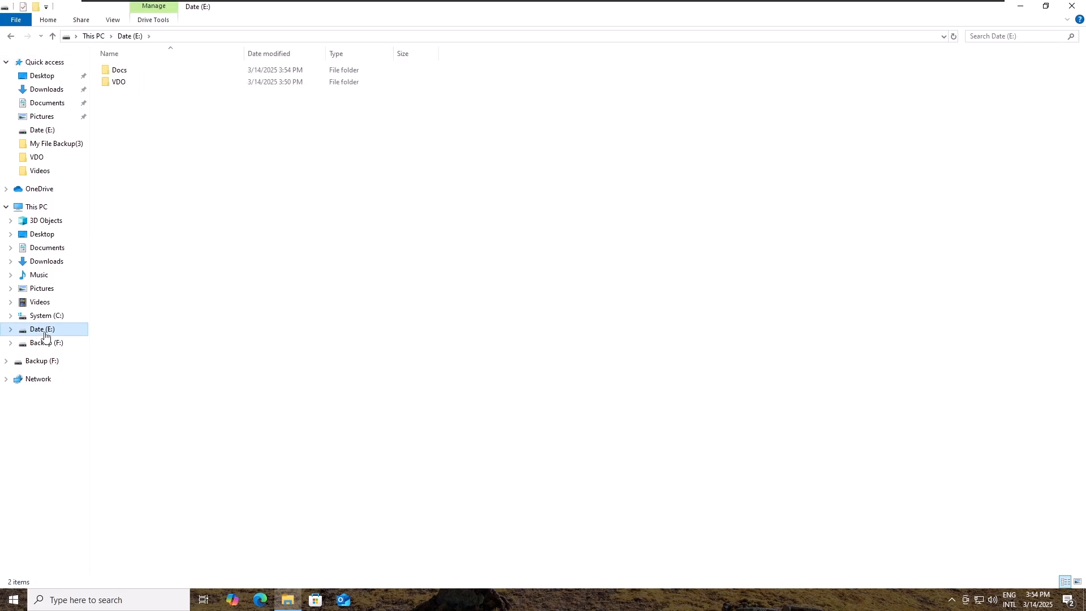
right_click(45, 334)
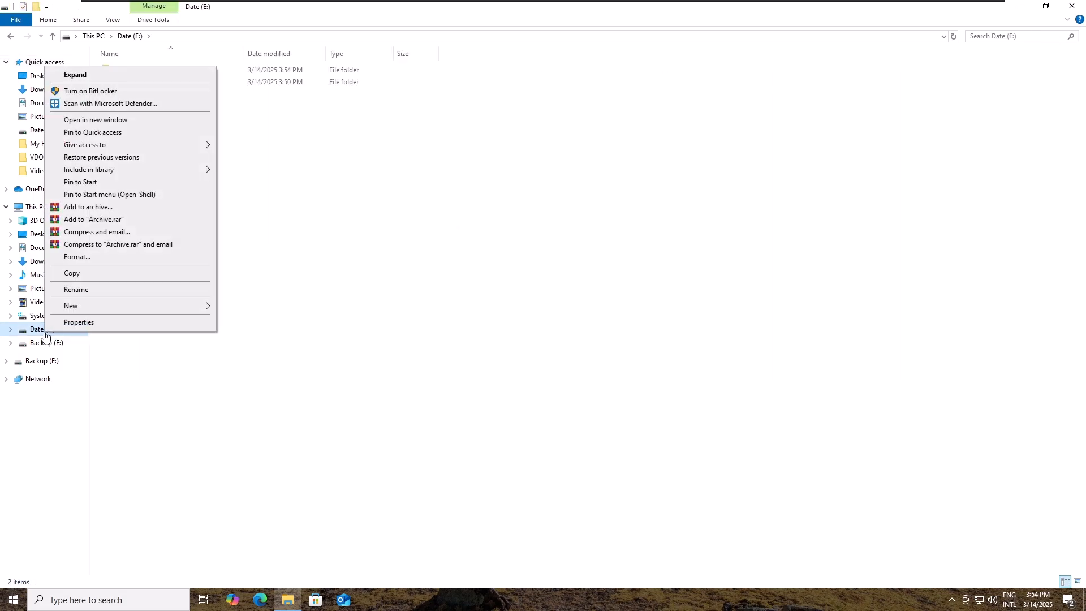
click(71, 261)
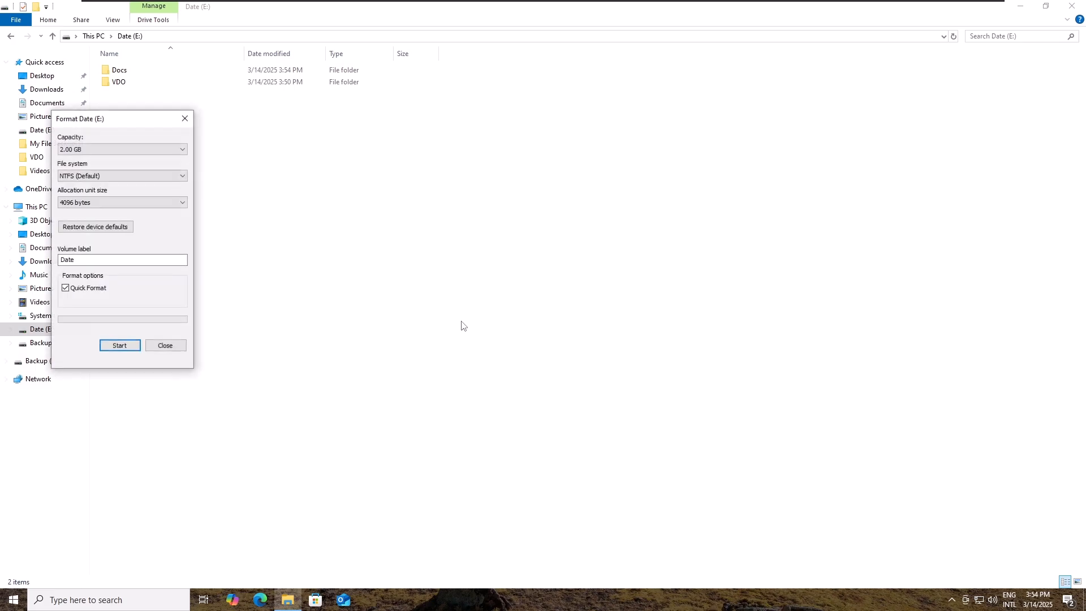
click(119, 345)
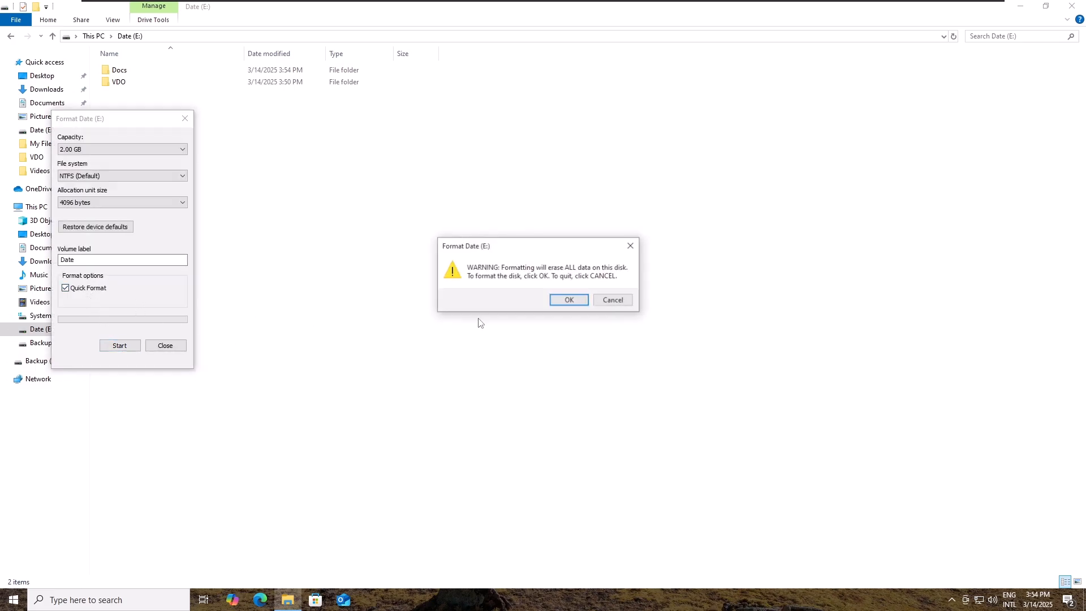
key(Return)
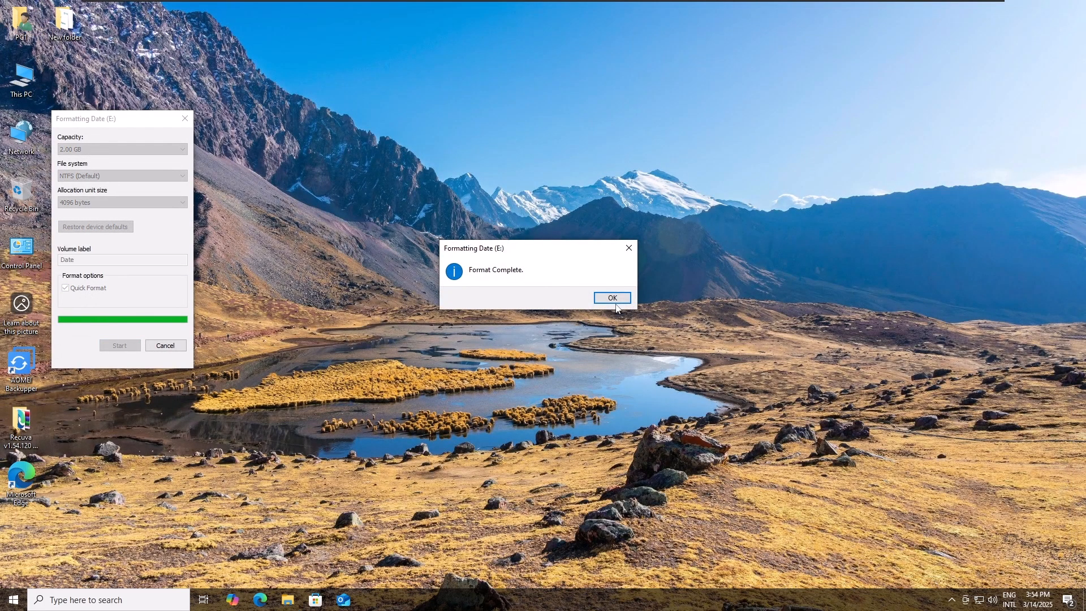
click(612, 297)
click(165, 345)
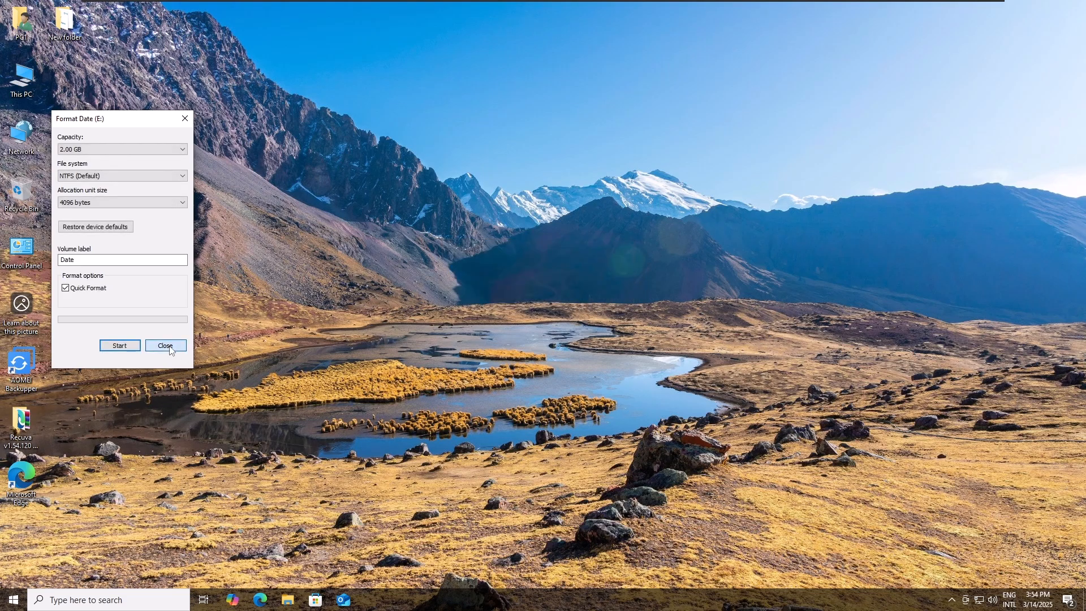
- Check the contents of the formatted Date (E:) drive in File Explorer, refresh the listing and close the window
right_click(334, 228)
click(378, 264)
click(290, 598)
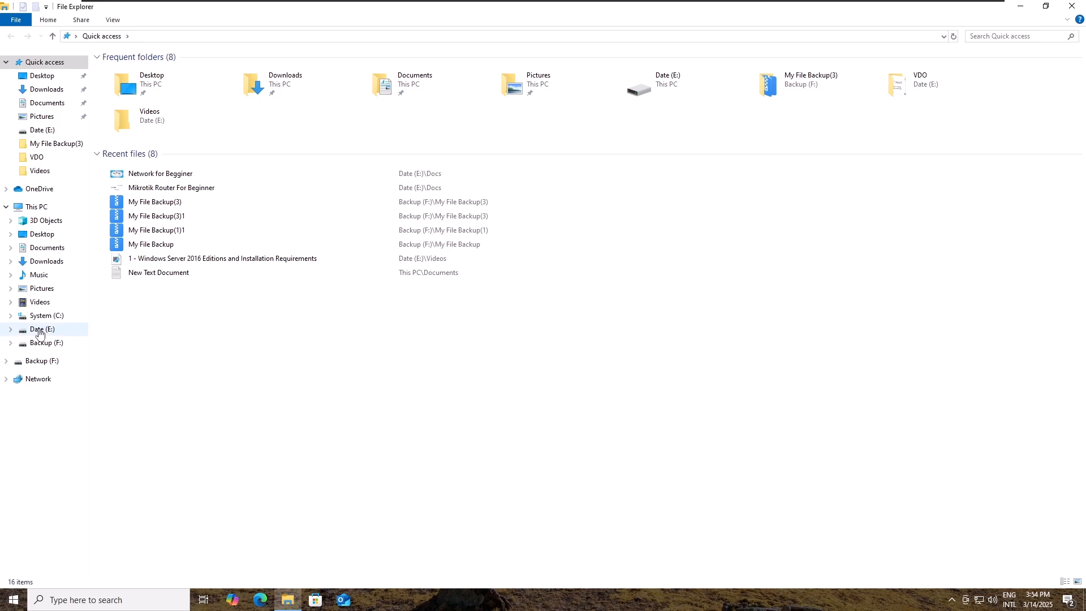
click(41, 329)
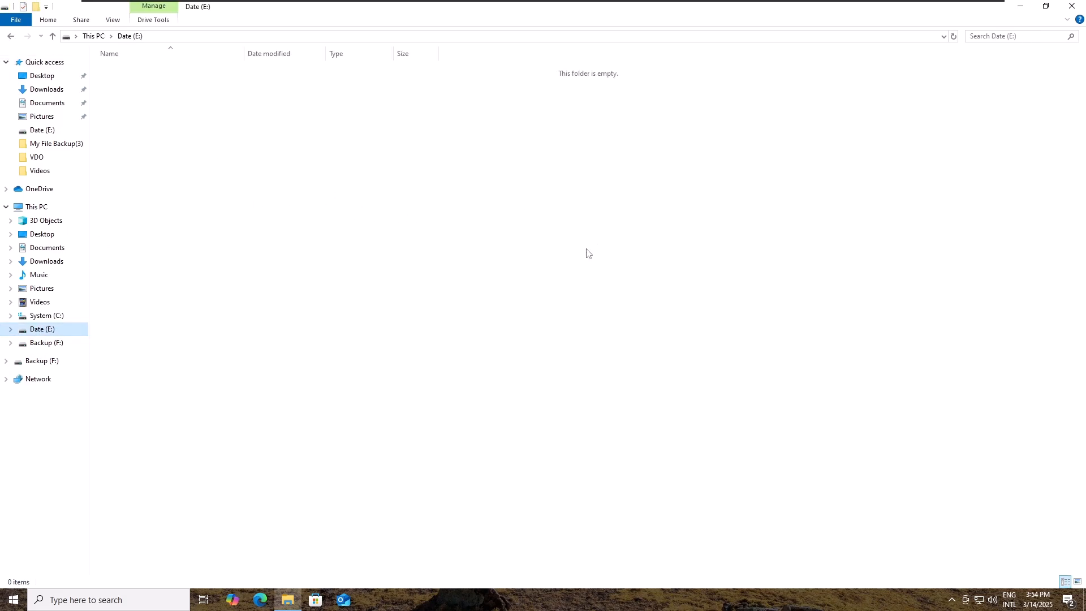
right_click(563, 265)
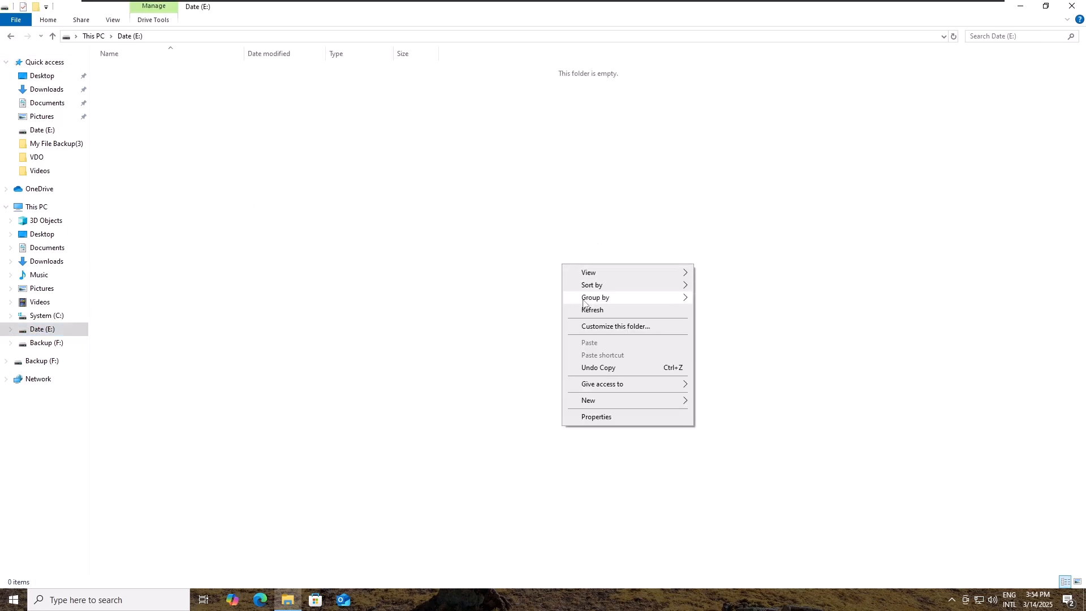
click(585, 309)
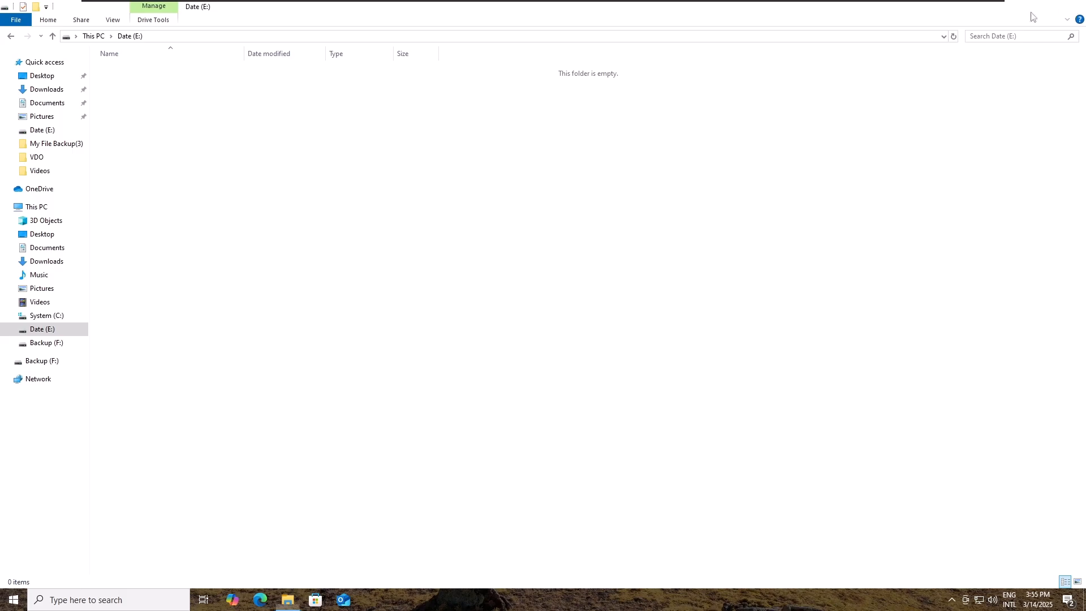
click(1072, 9)
- Move the Recuva v1.54.120 folder to an open area of the desktop and take a quick look at its contents
drag(21, 421, 408, 151)
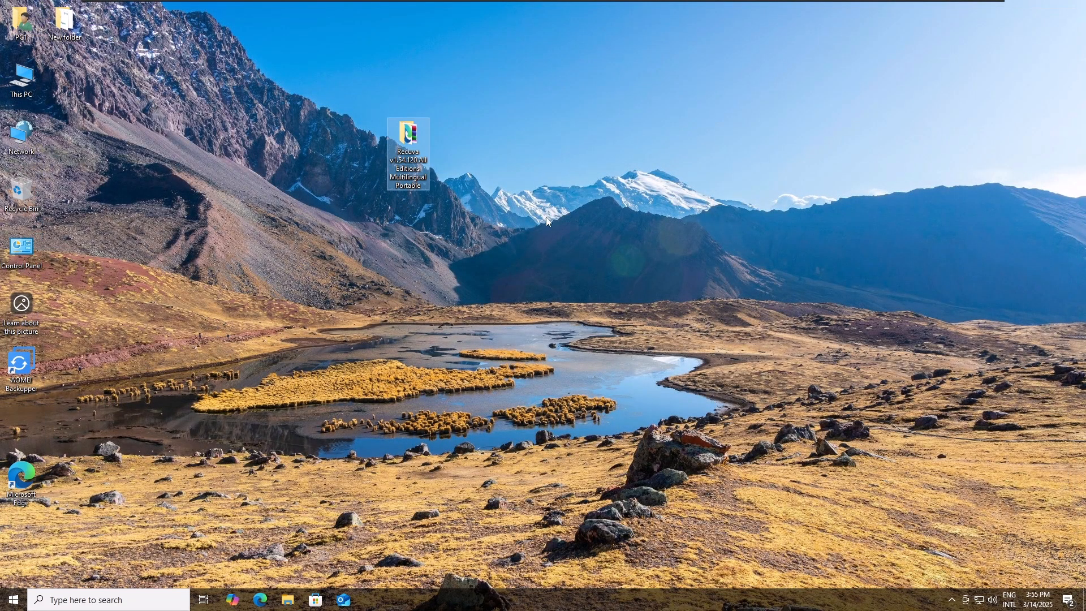
double_click(409, 142)
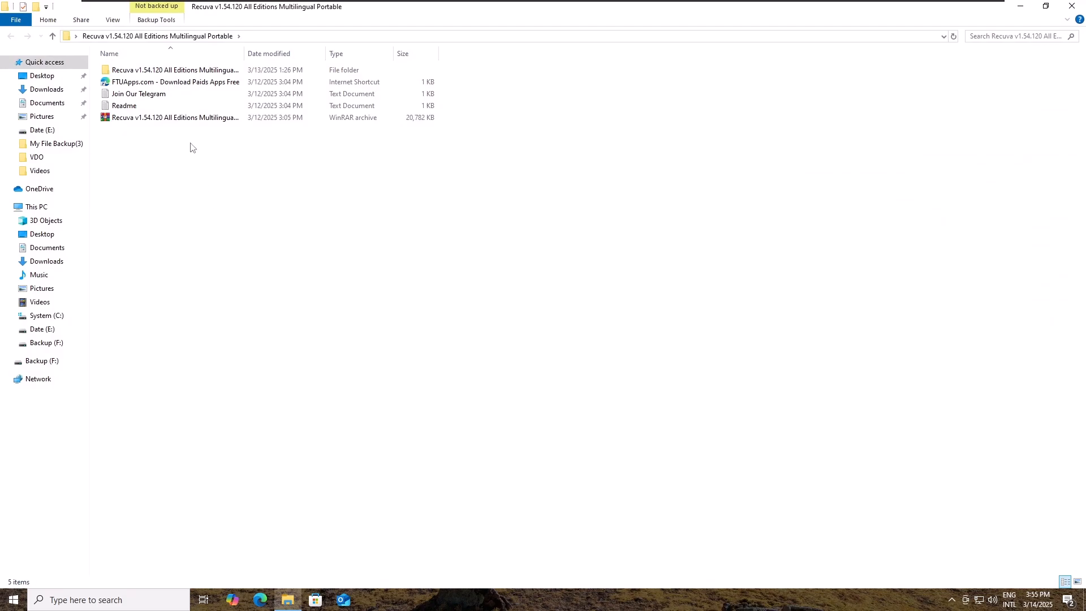
click(1071, 6)
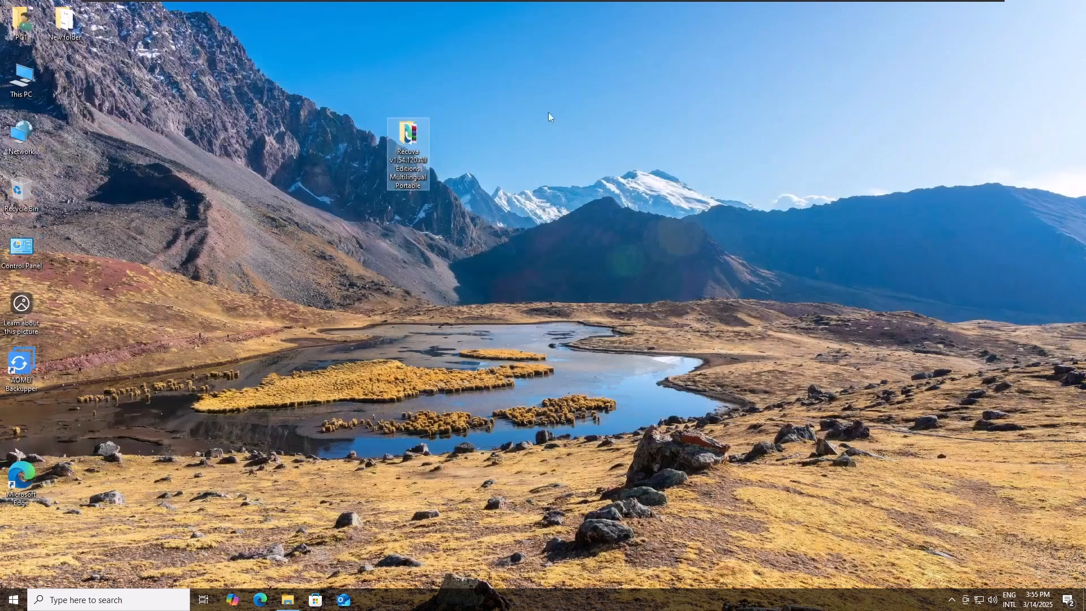
- Run RecuvaPortable from the Technician folder inside the Recuva folder, and reposition the Recuva Wizard on the cleared desktop
double_click(416, 141)
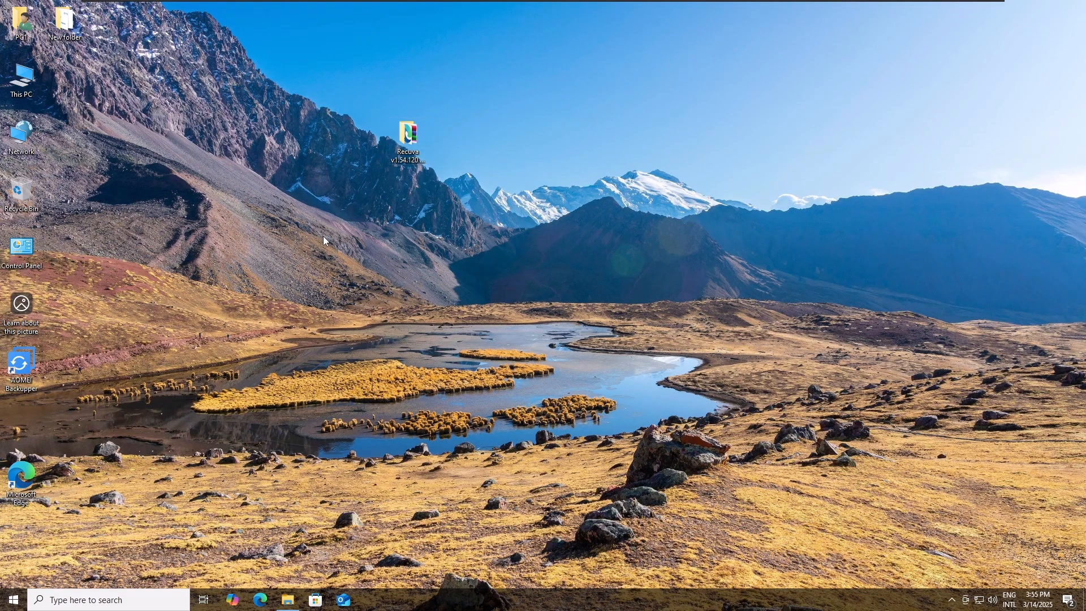
double_click(164, 70)
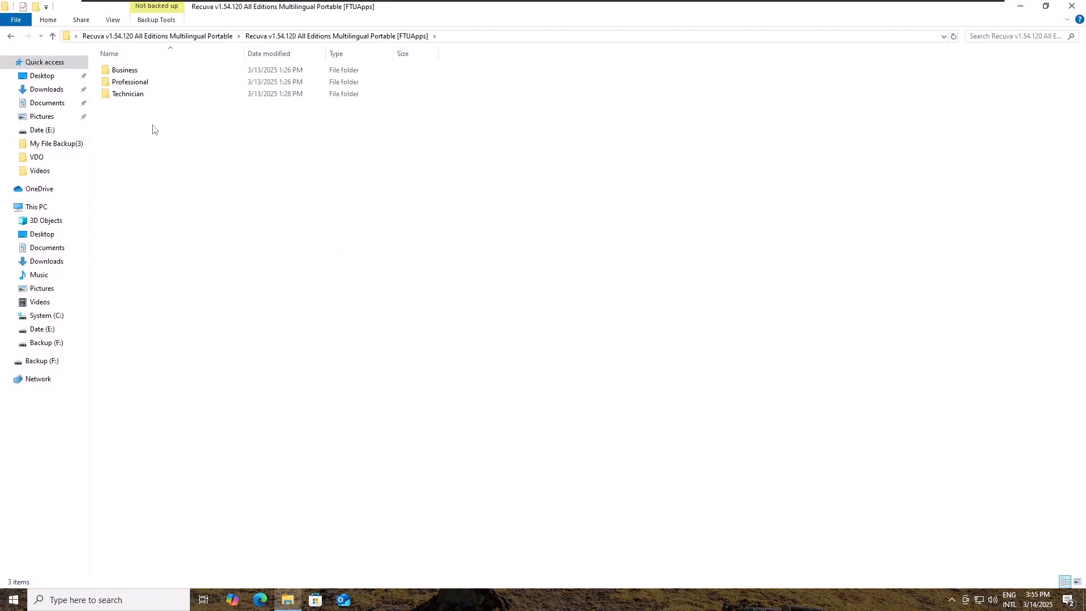
double_click(133, 95)
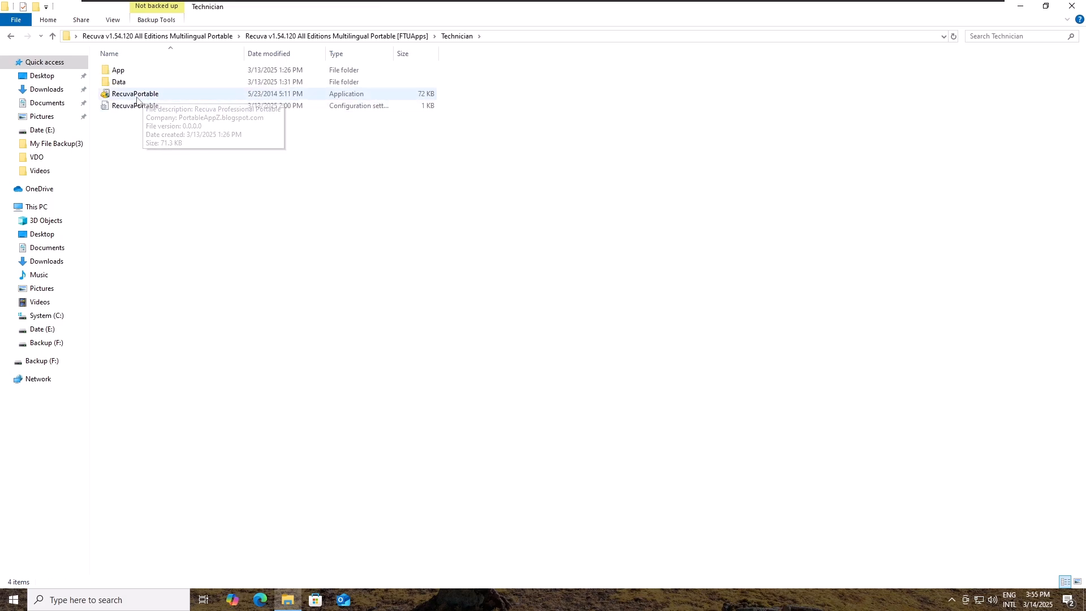
double_click(141, 98)
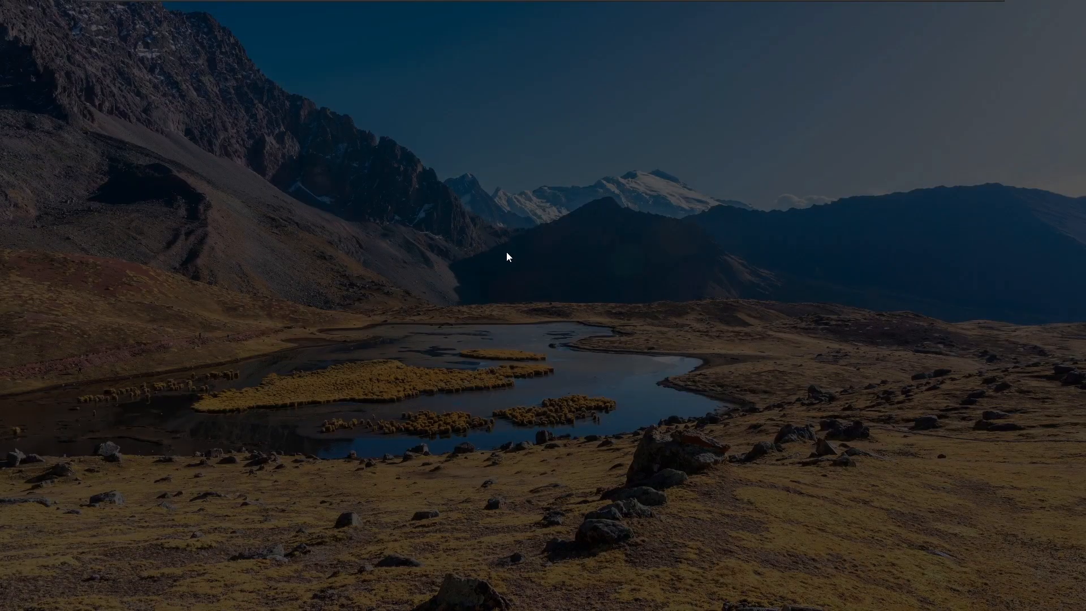
click(485, 379)
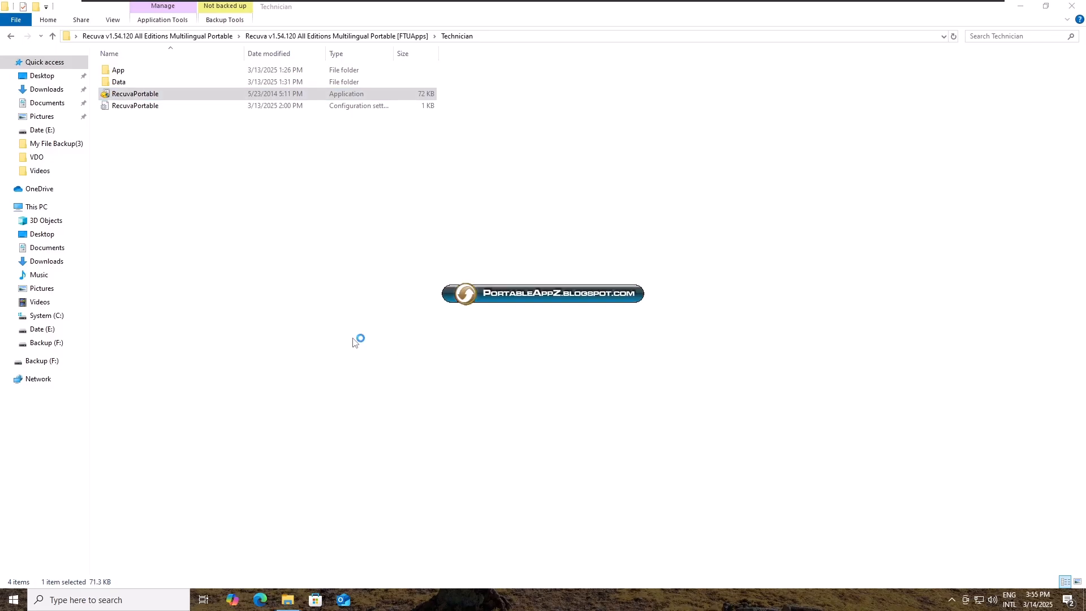
click(1031, 8)
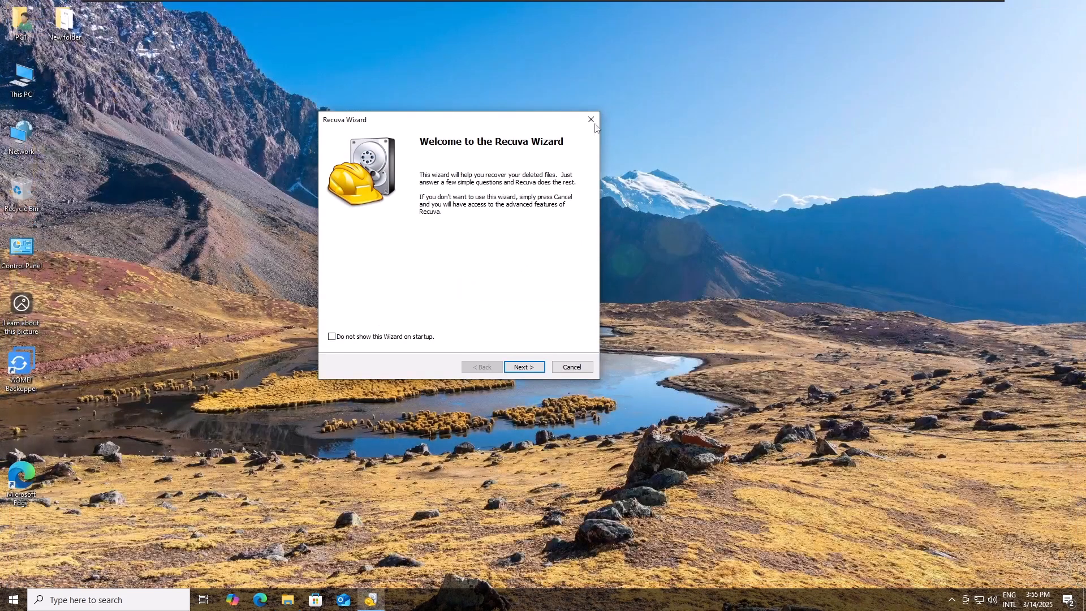
drag(472, 122, 558, 57)
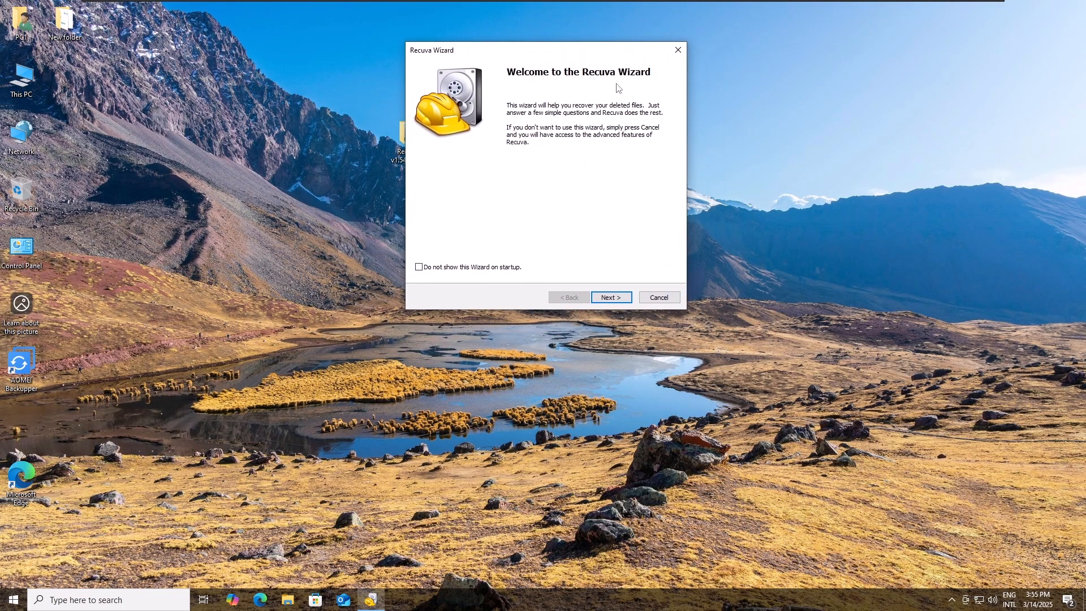
- Set the Recuva Wizard to look for all file types and recover directly from the drive without creating a disk image
click(617, 304)
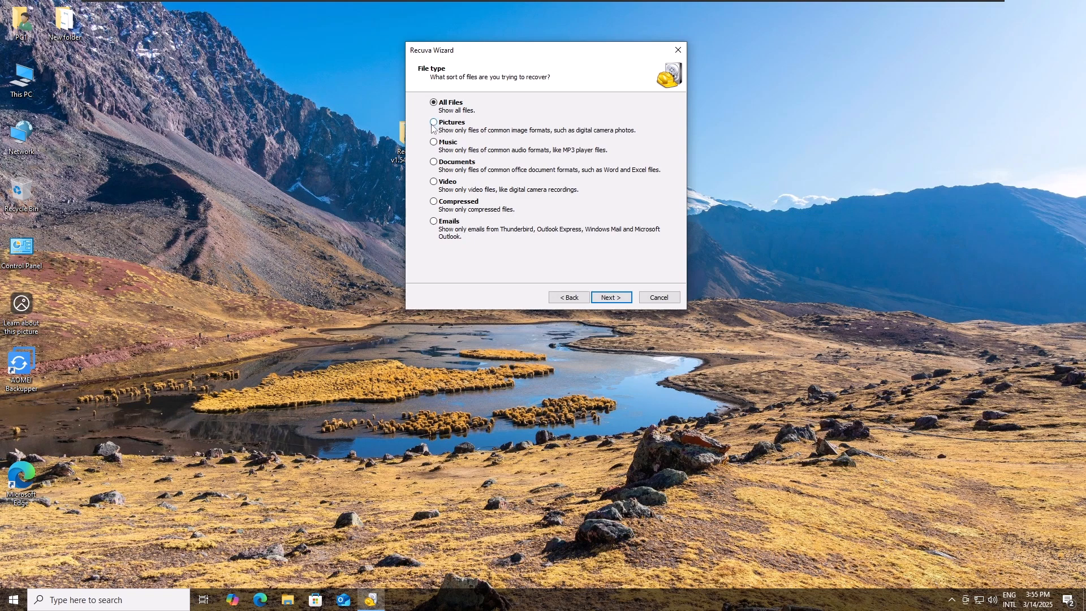
click(434, 162)
click(617, 301)
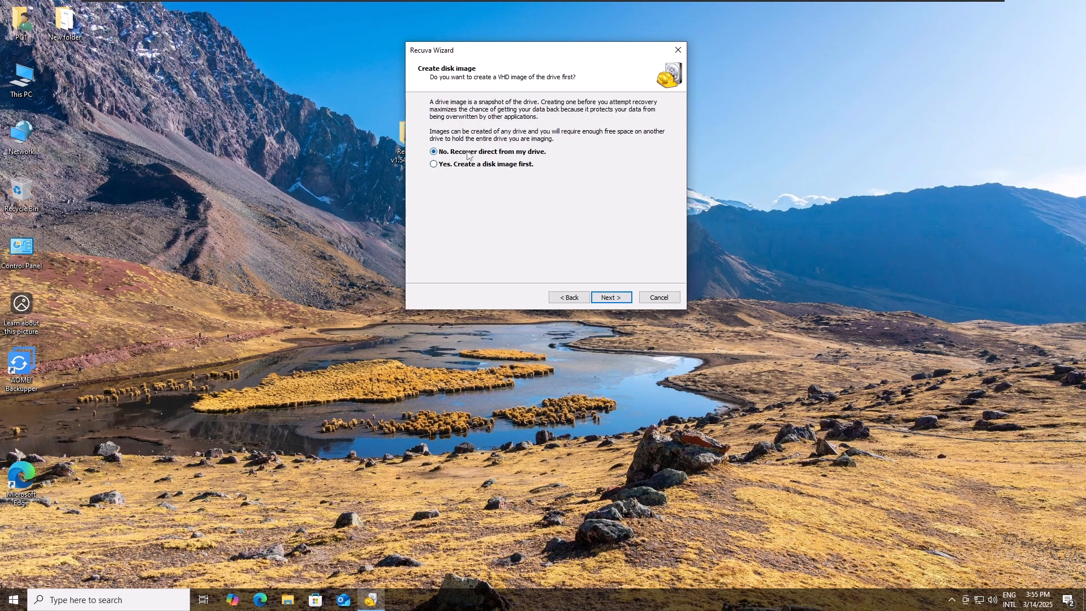
click(619, 300)
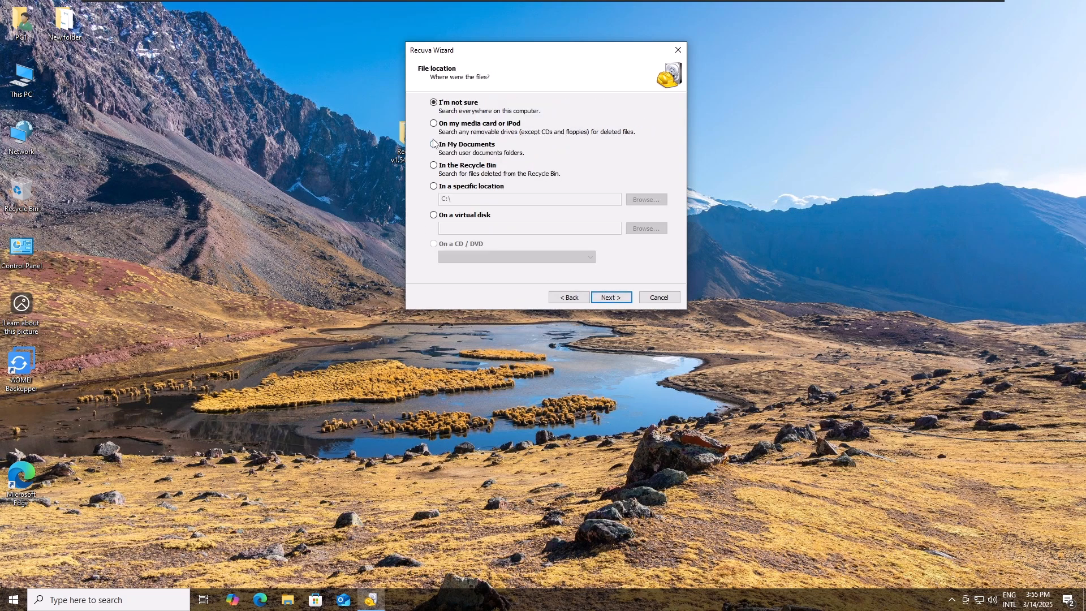
- Set the file location to a specific location and choose the Date (E:) drive as the place to search
click(434, 188)
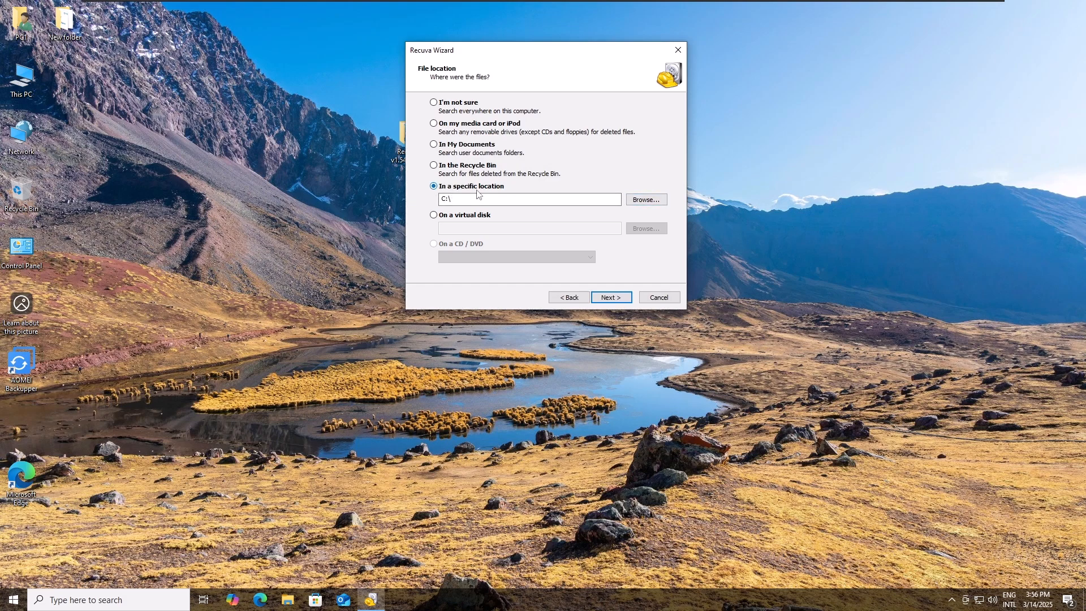
click(643, 202)
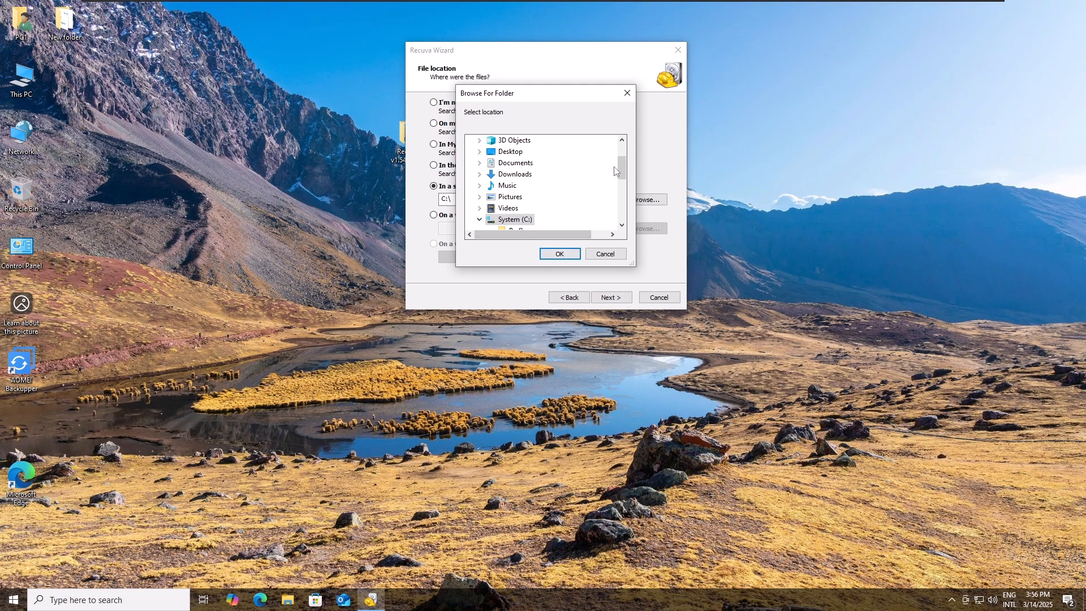
drag(619, 163, 622, 199)
click(511, 185)
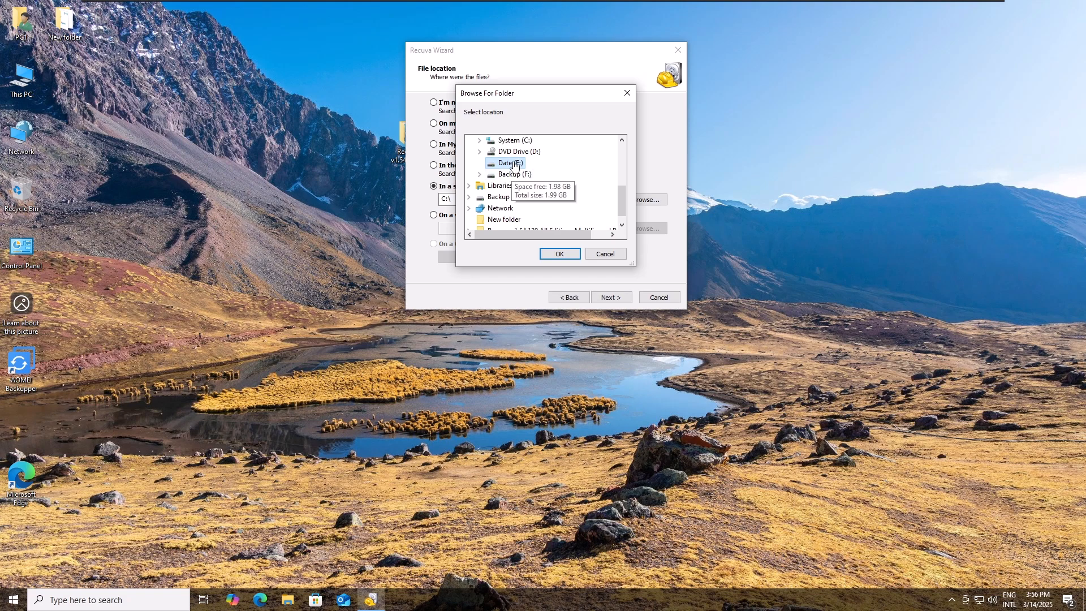
click(554, 255)
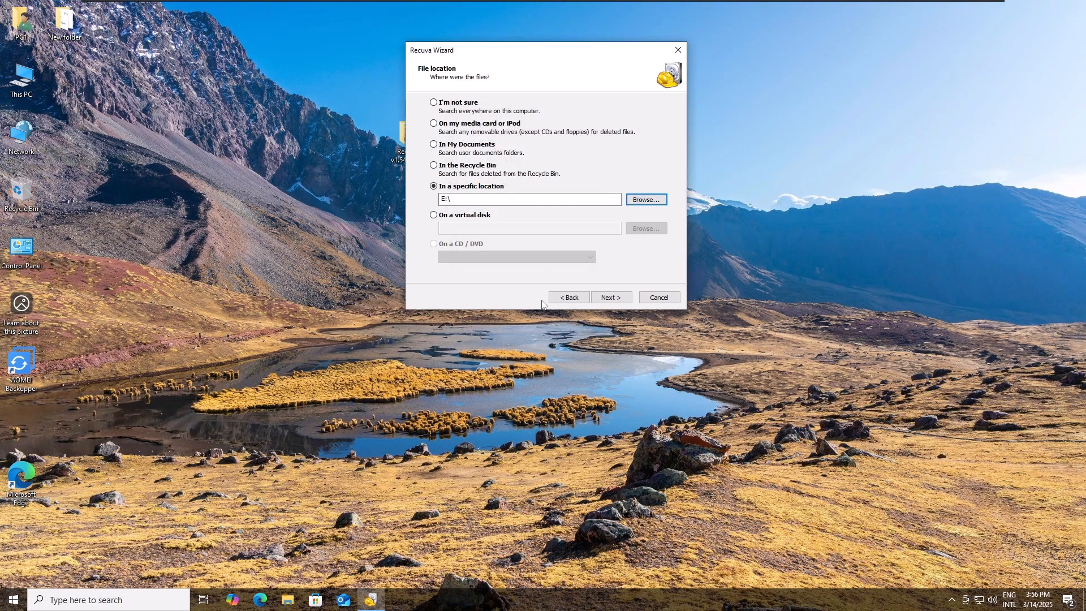
- Finish the wizard with Deep Scan enabled and start the search for deleted files
click(607, 302)
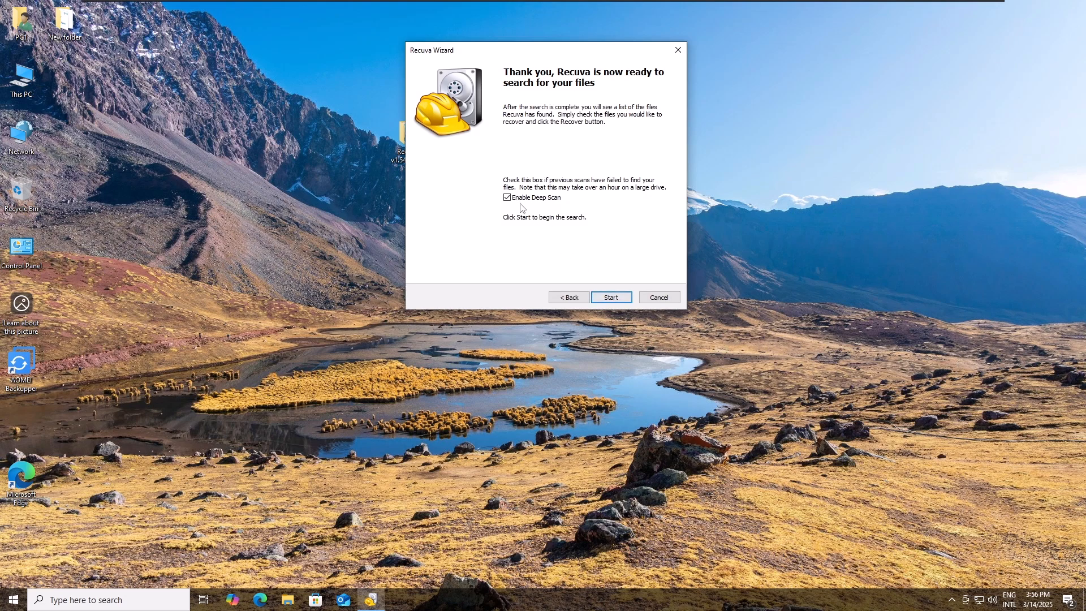
click(611, 302)
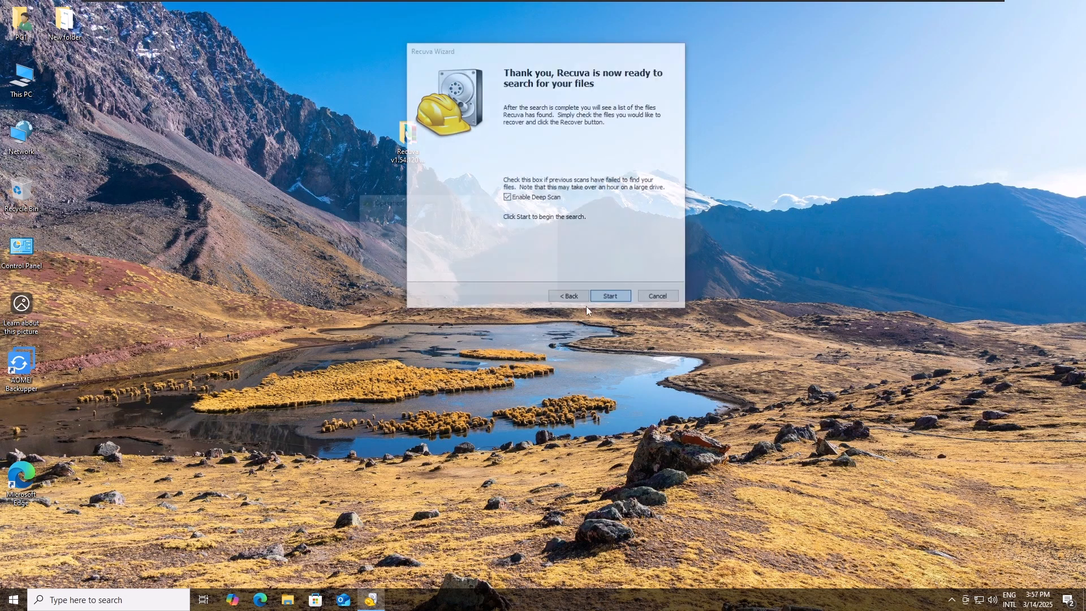
drag(480, 202, 614, 170)
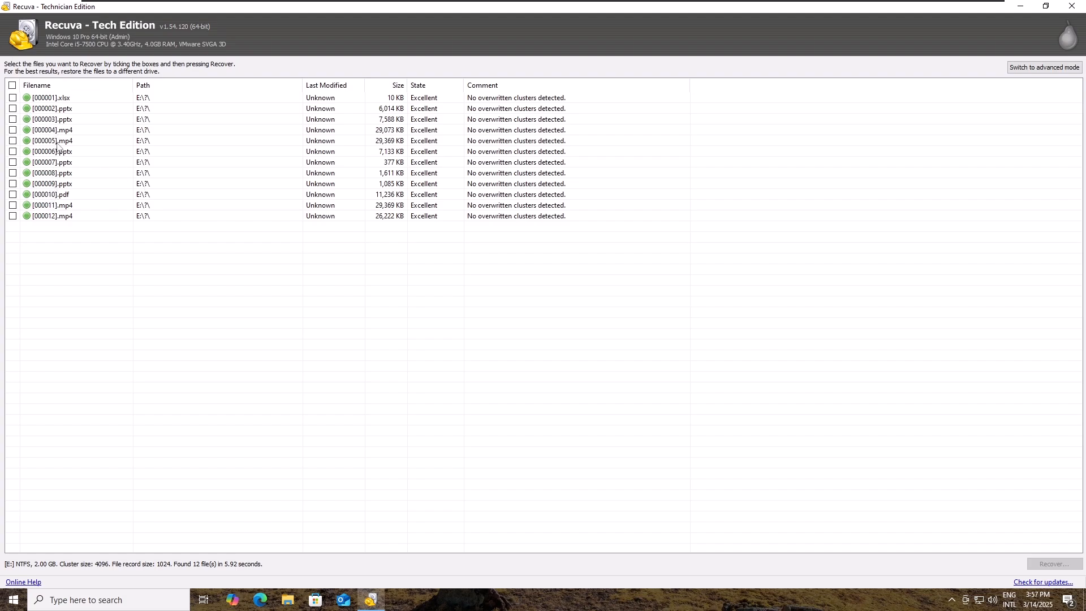
- Recover all the found files to the Backup (F:) drive and dismiss the completion message
click(12, 85)
click(1053, 564)
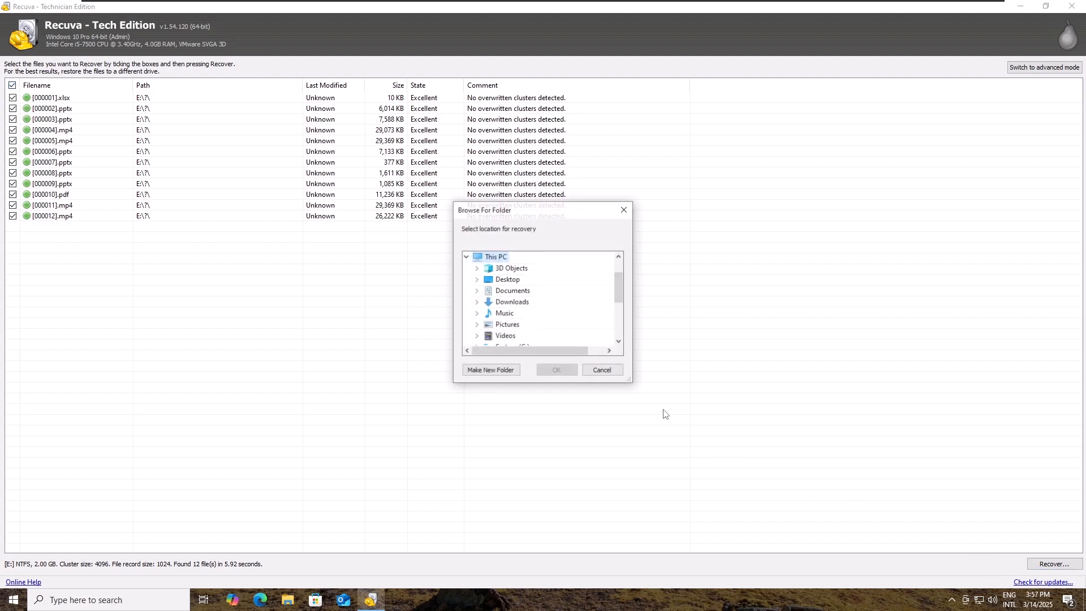
drag(619, 285, 616, 310)
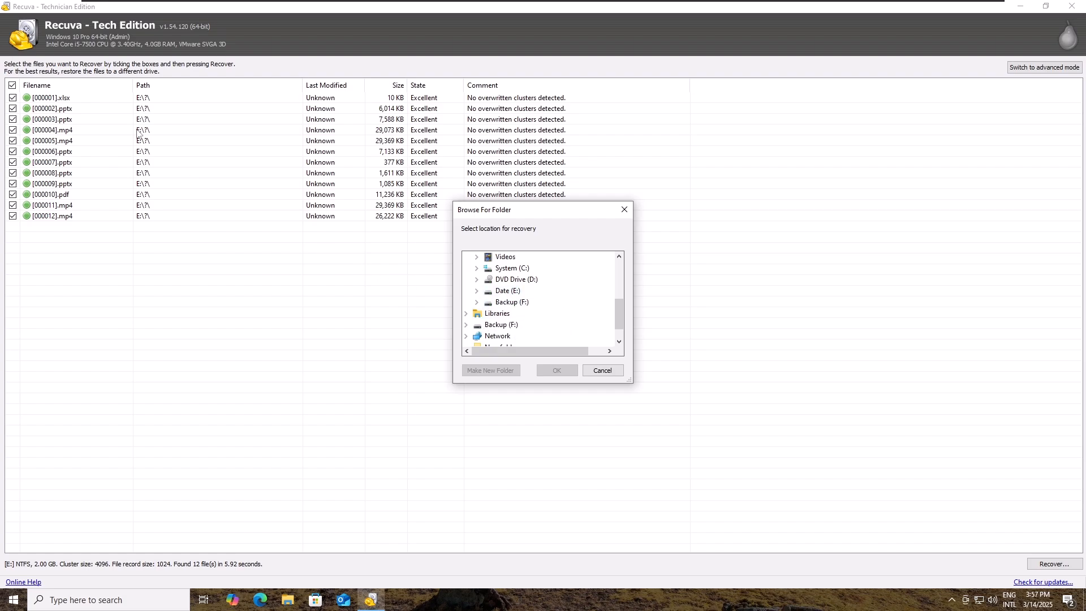
click(500, 305)
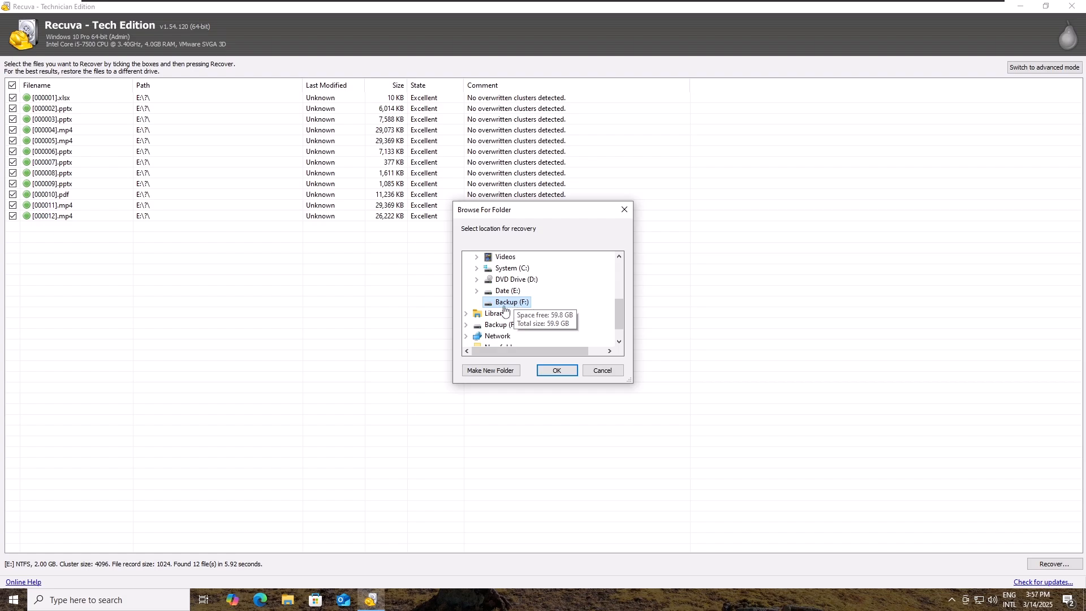
click(557, 371)
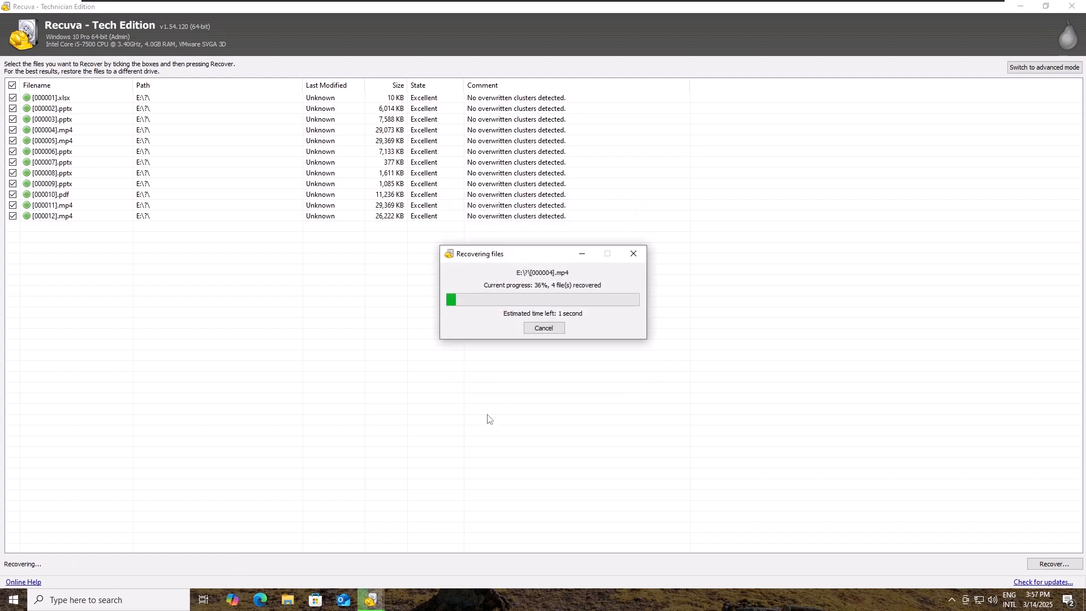
click(623, 281)
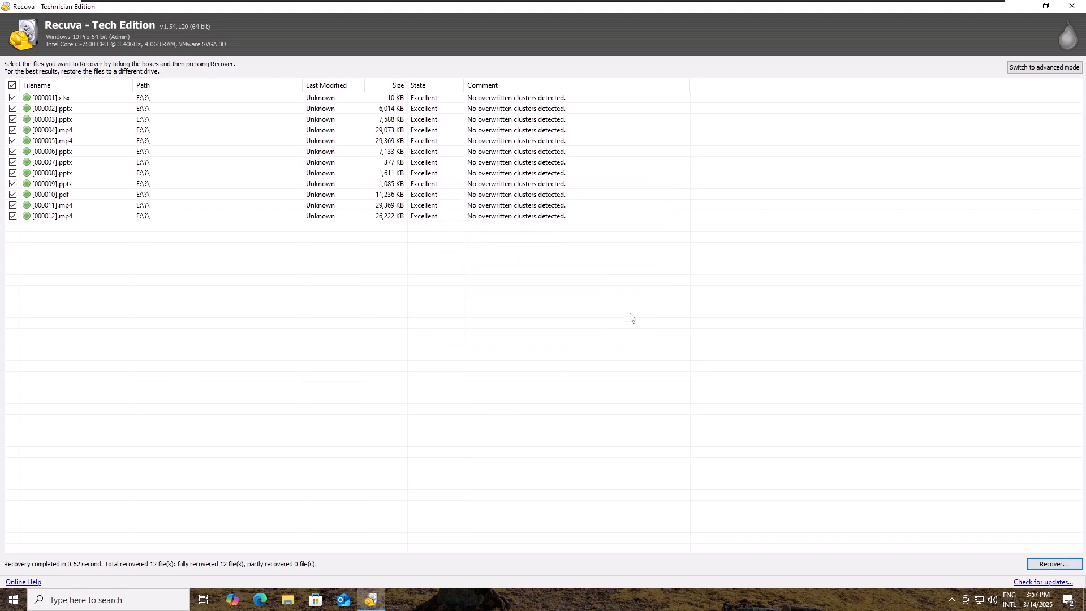
- Minimize Recuva, switch to the Backup (F:) drive in File Explorer, and check the recovered workbook [000001] in Excel before closing it
click(1021, 6)
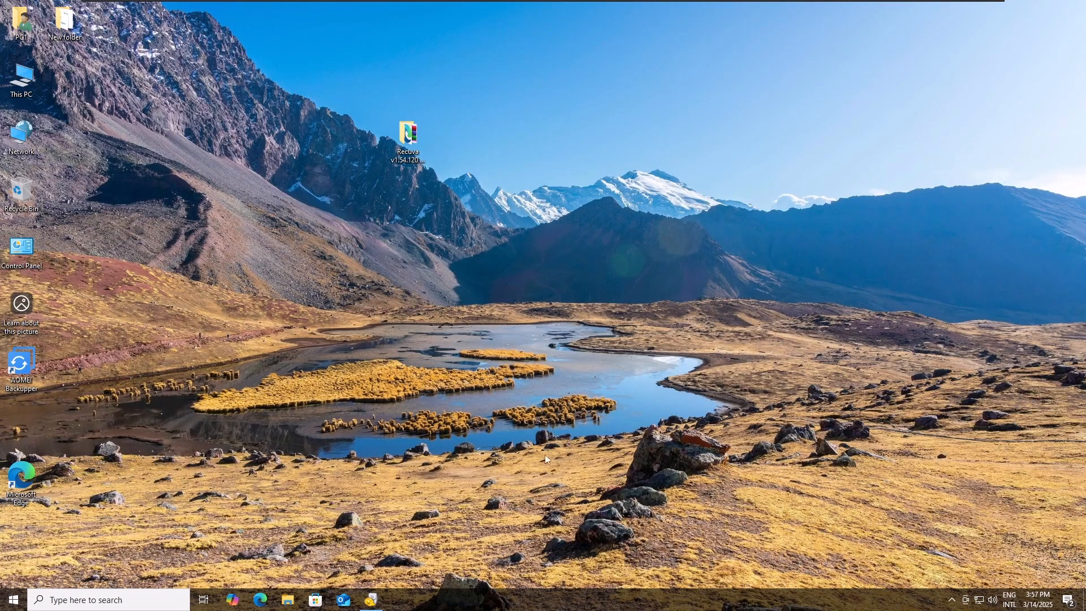
click(285, 600)
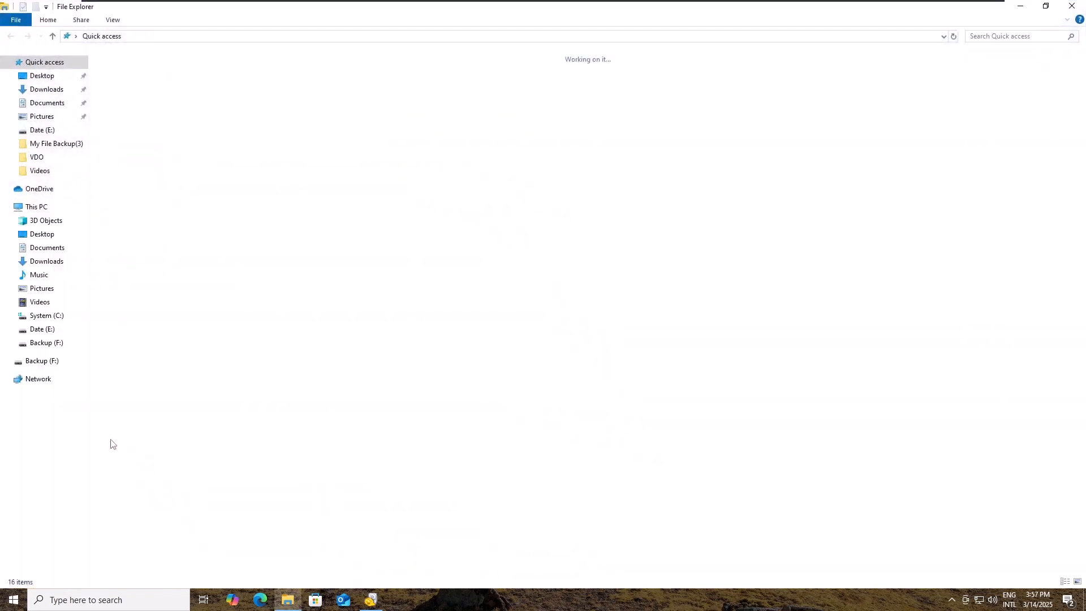
click(49, 363)
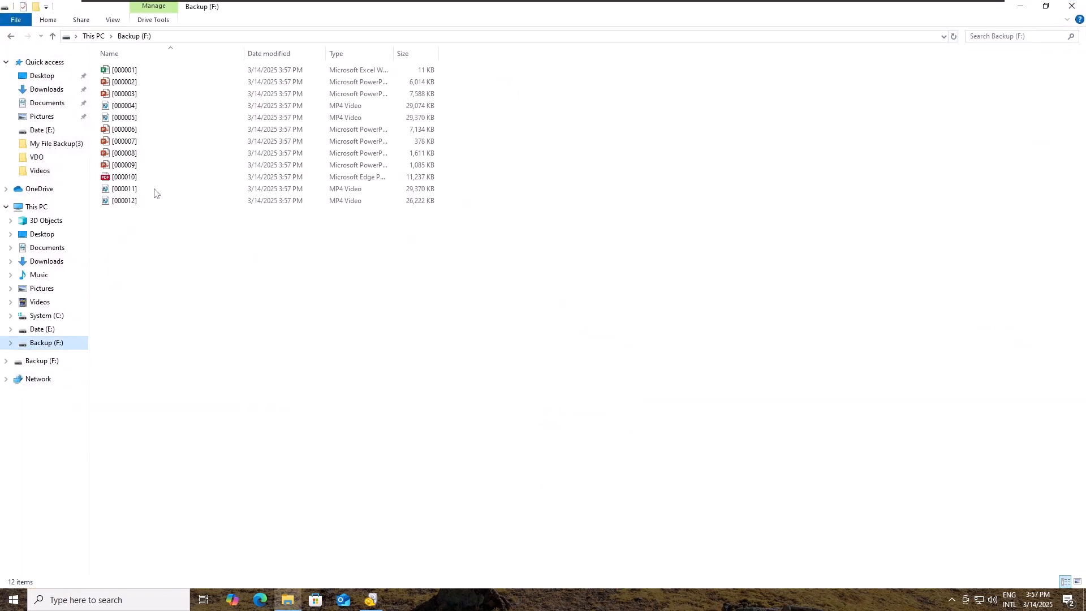
double_click(130, 72)
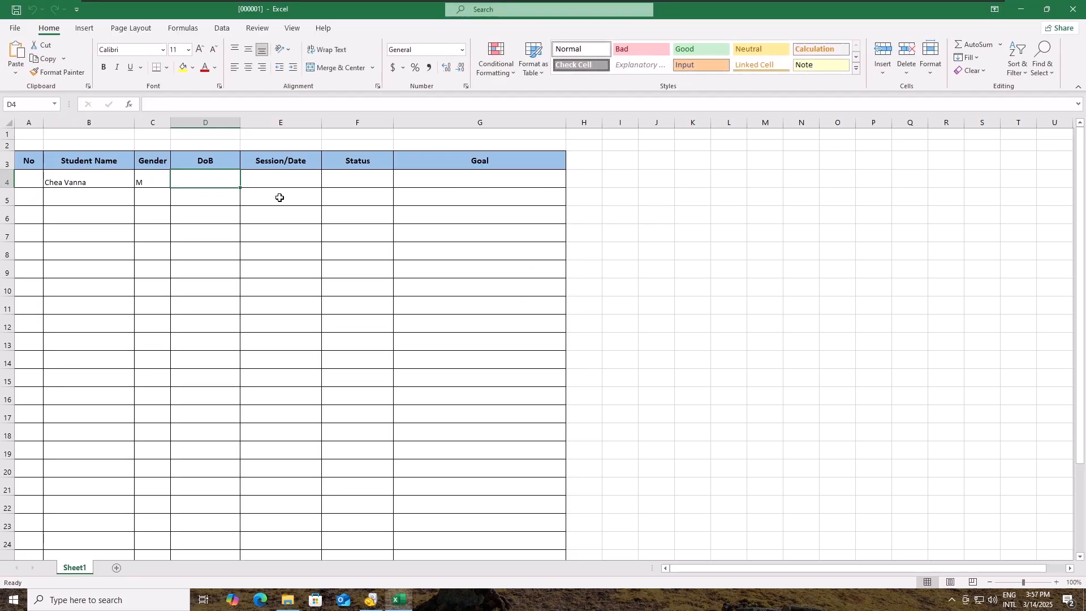
click(1063, 7)
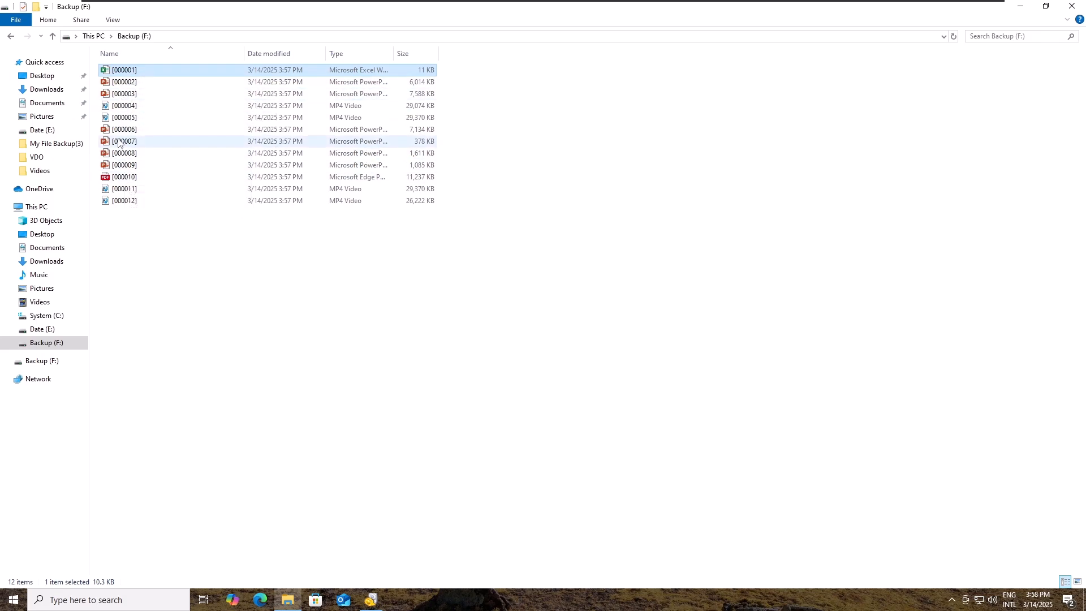
- Check the first slides of the recovered presentation [000002] in PowerPoint and close it
double_click(121, 84)
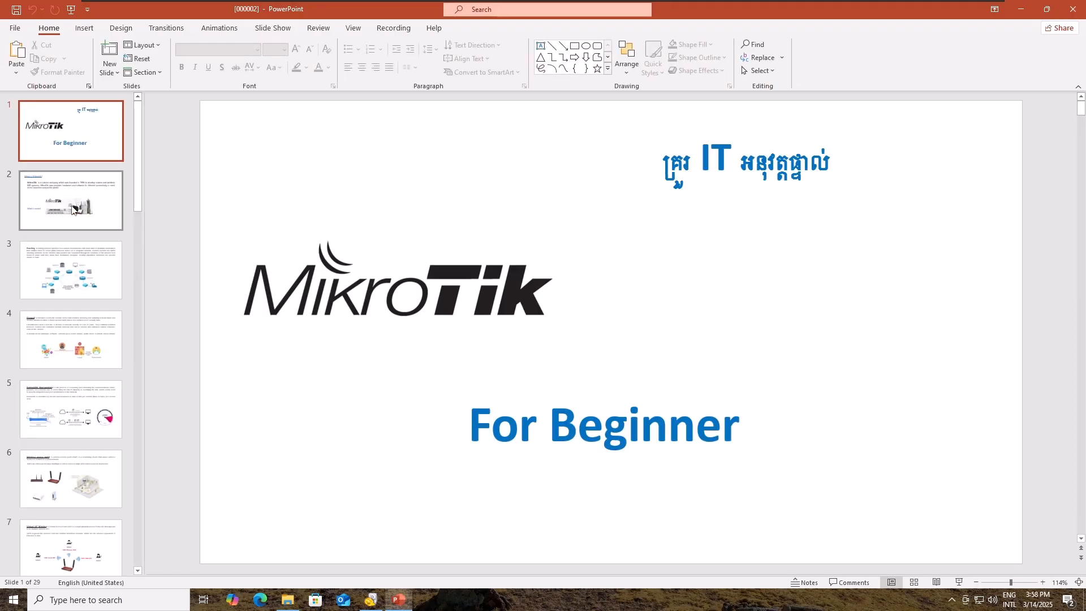
click(82, 213)
click(82, 259)
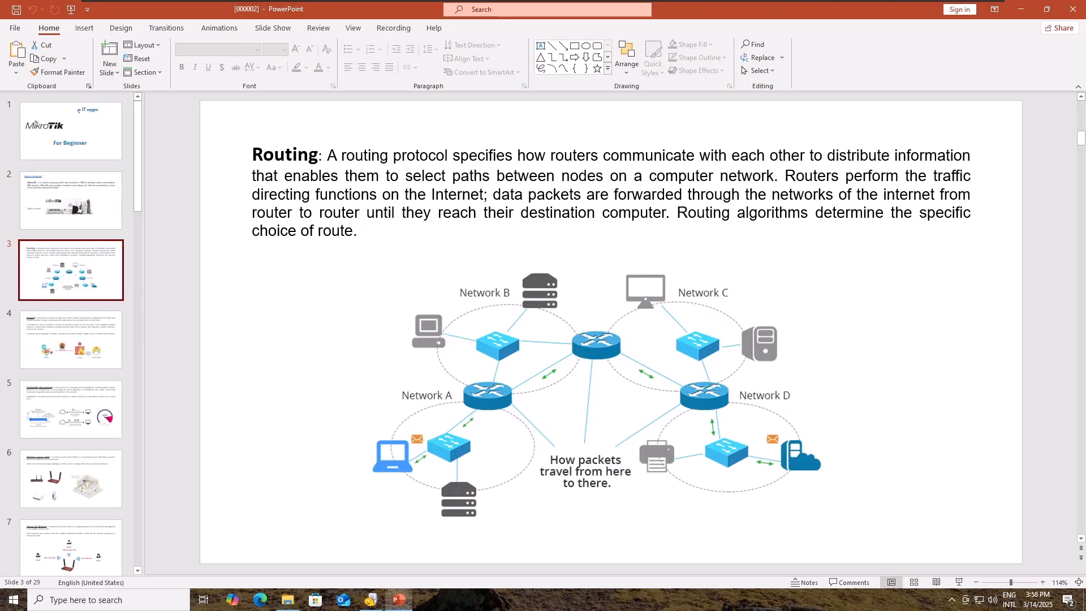
click(1073, 9)
- Try playing the recovered videos [000004] and [000005], closing the media player after each one
double_click(178, 106)
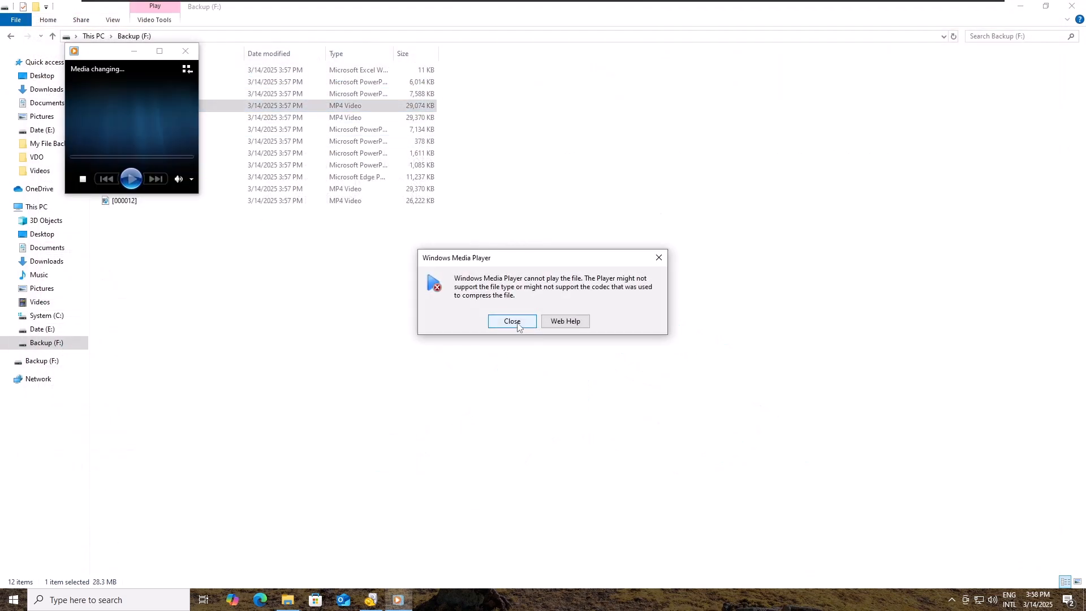
click(514, 322)
click(186, 51)
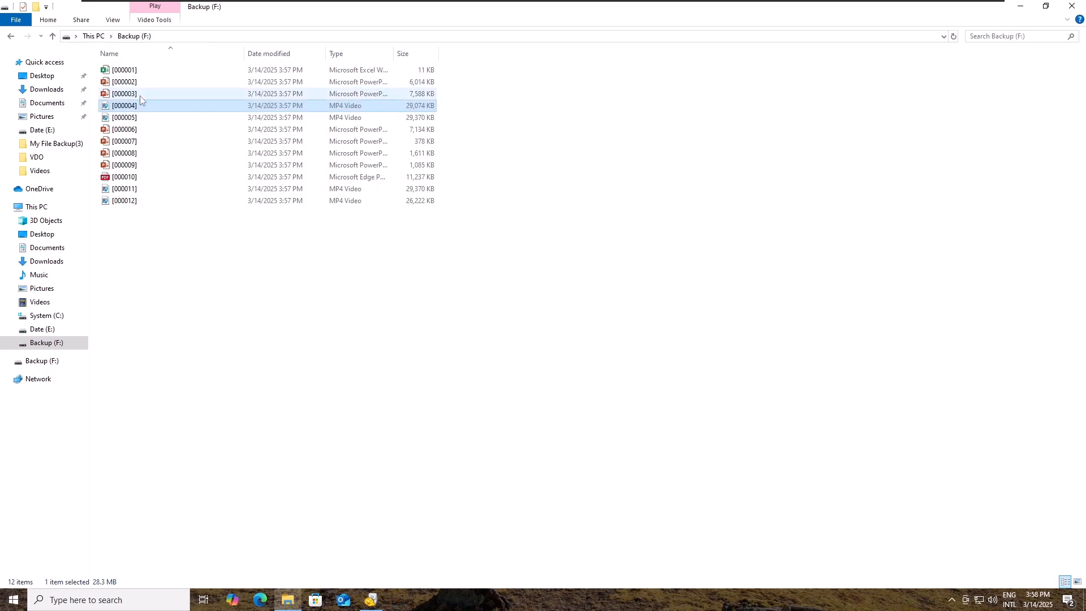
click(131, 118)
double_click(131, 118)
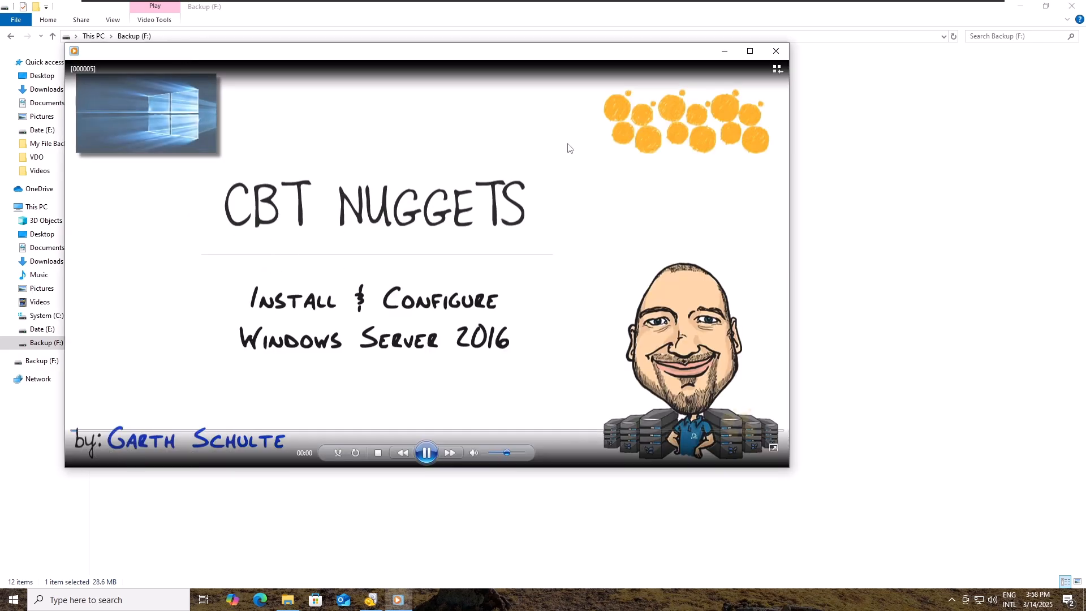
click(775, 51)
- Play the recovered videos [000011] and [000012] briefly, closing the media player after each one
click(123, 188)
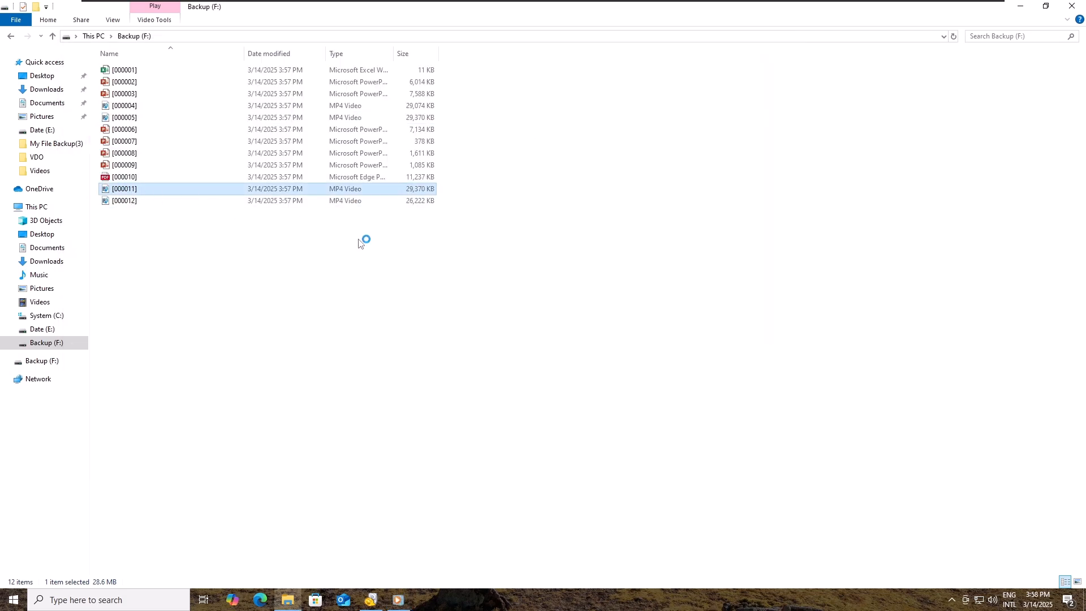
click(775, 51)
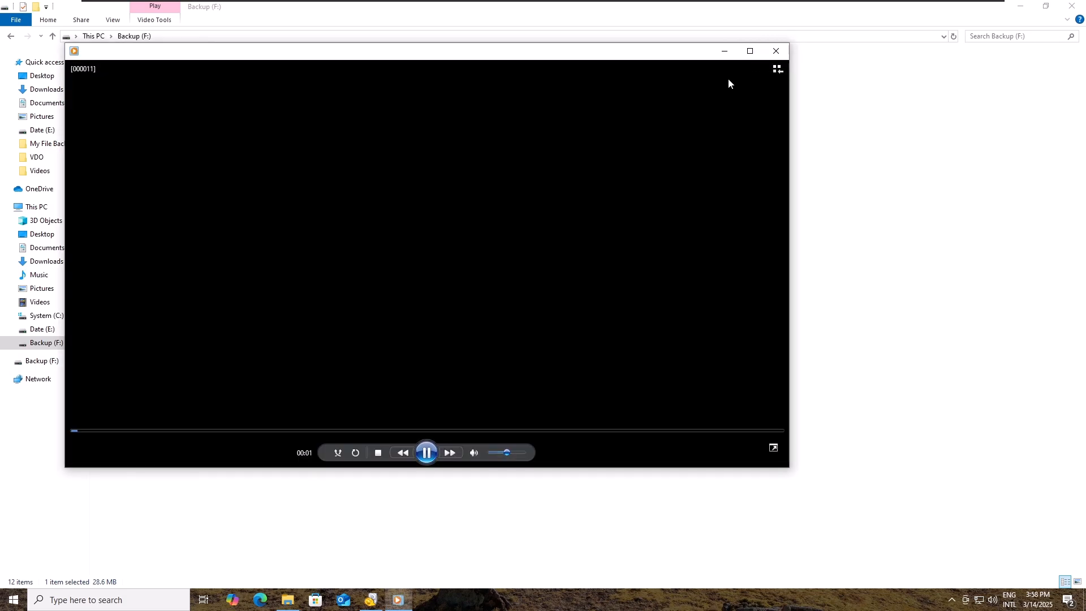
double_click(138, 202)
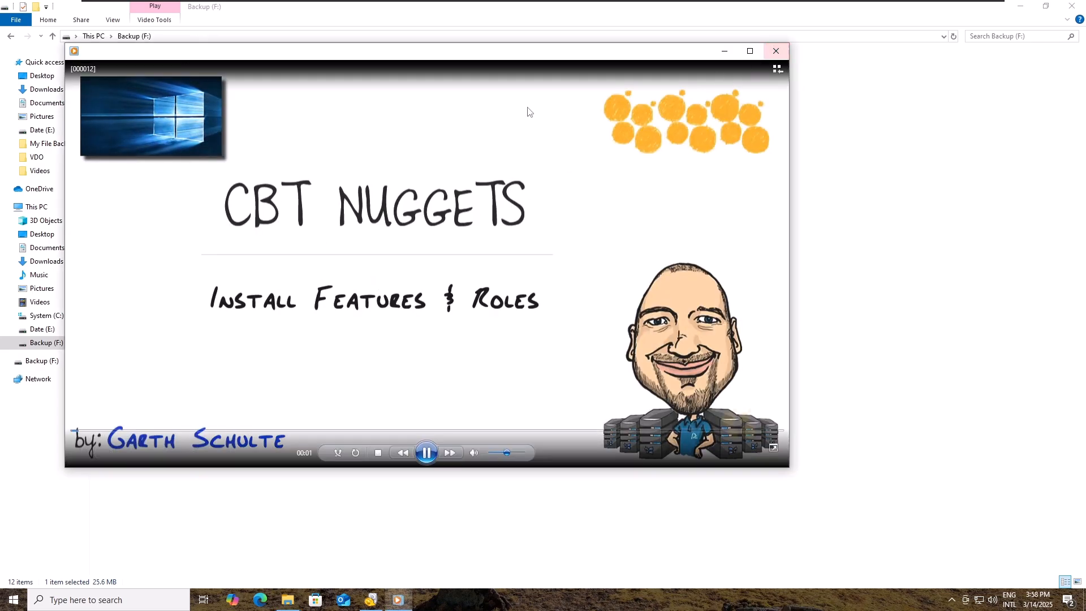
click(775, 51)
- Select all the recovered files on Backup (F:) to review them, and close the File Explorer window
click(119, 189)
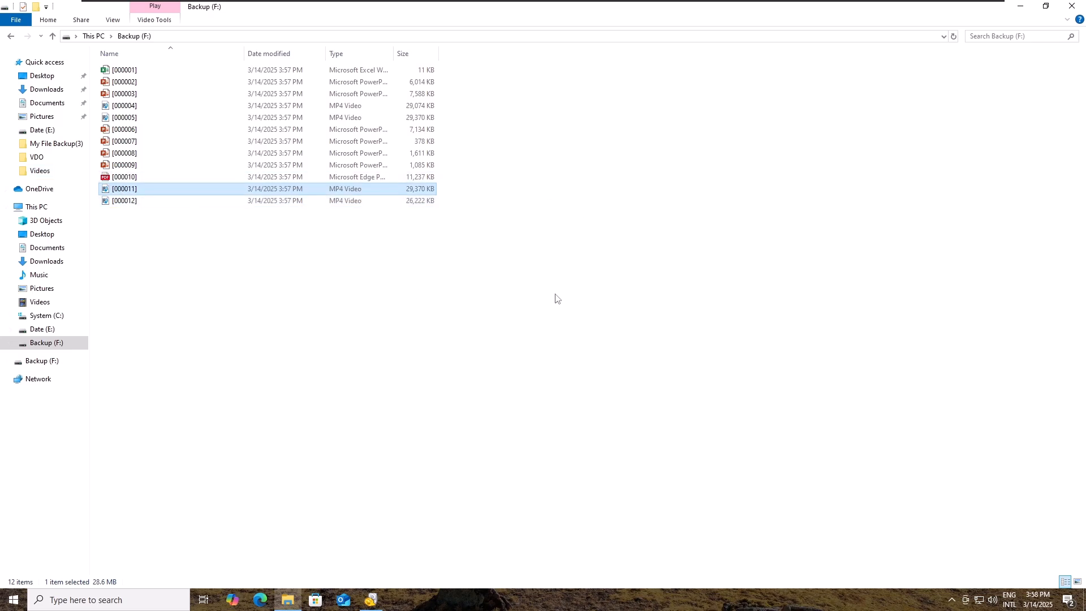
drag(178, 291, 116, 66)
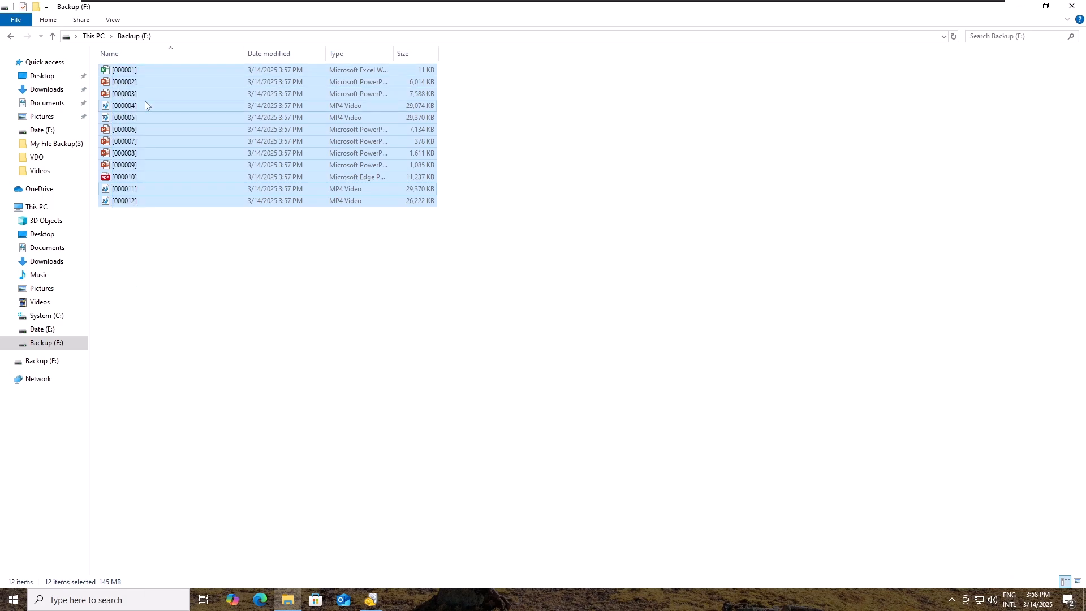
click(1071, 5)
- Copy all the files inside the desktop's New folder
double_click(70, 34)
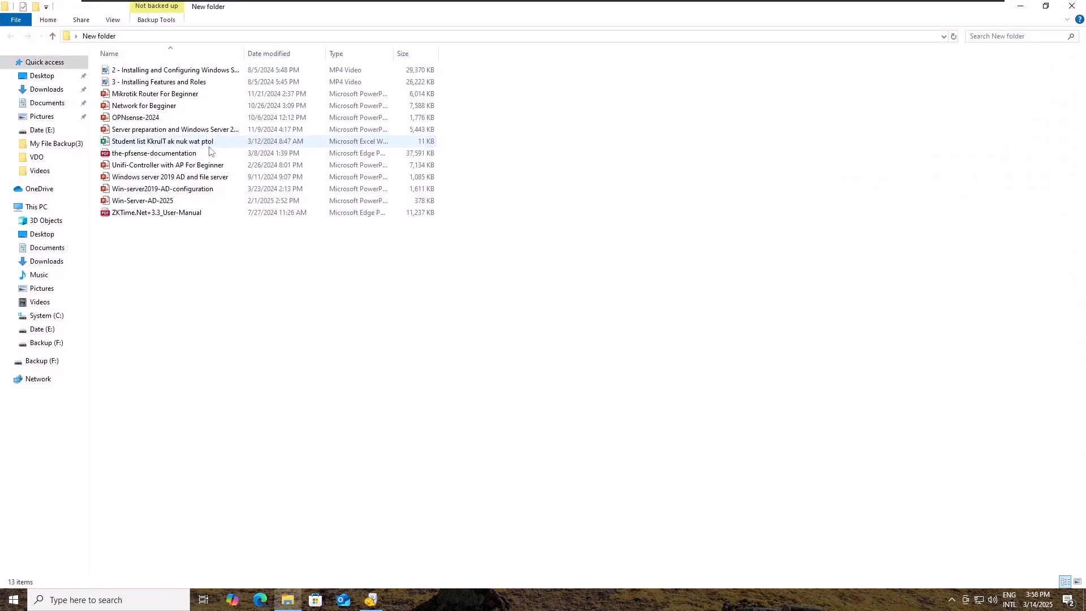
drag(157, 282, 134, 75)
right_click(134, 77)
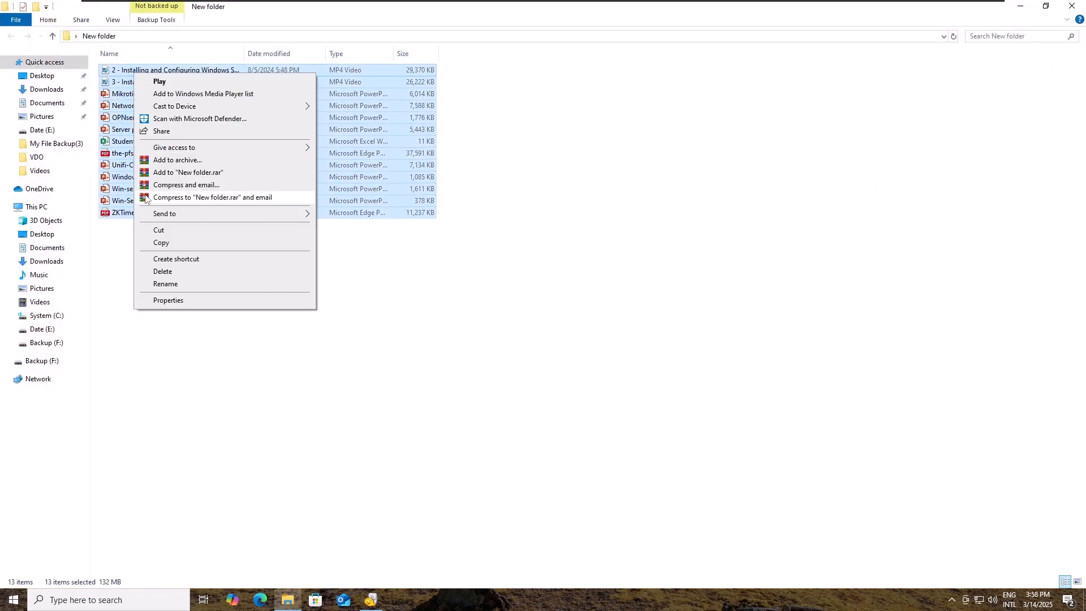
click(155, 243)
- Create a folder named Docs on the Date (E:) drive and open it
click(43, 330)
right_click(176, 176)
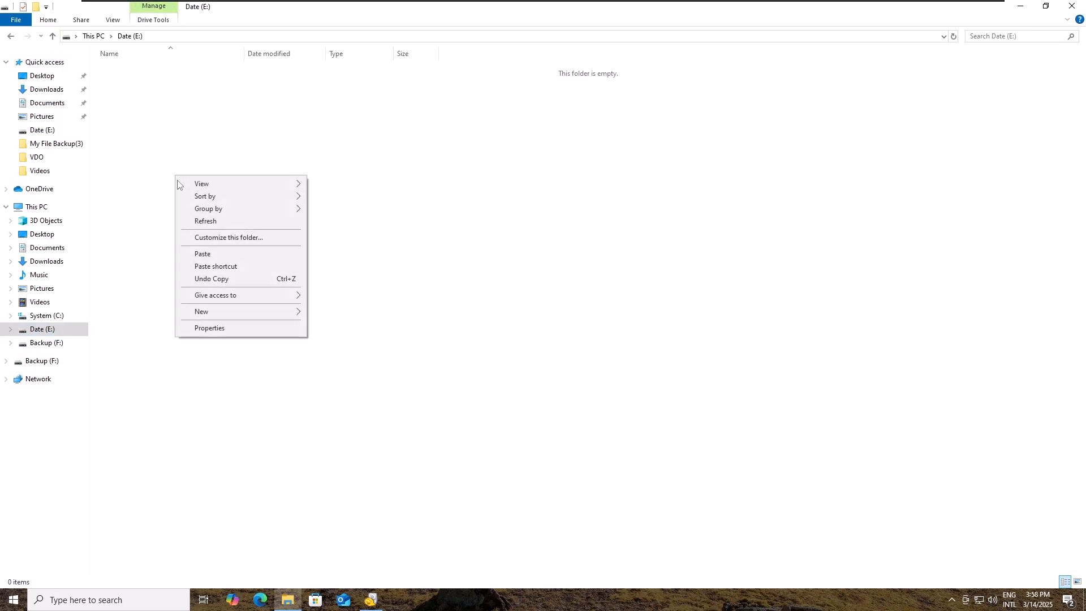
mouse_move(231, 312)
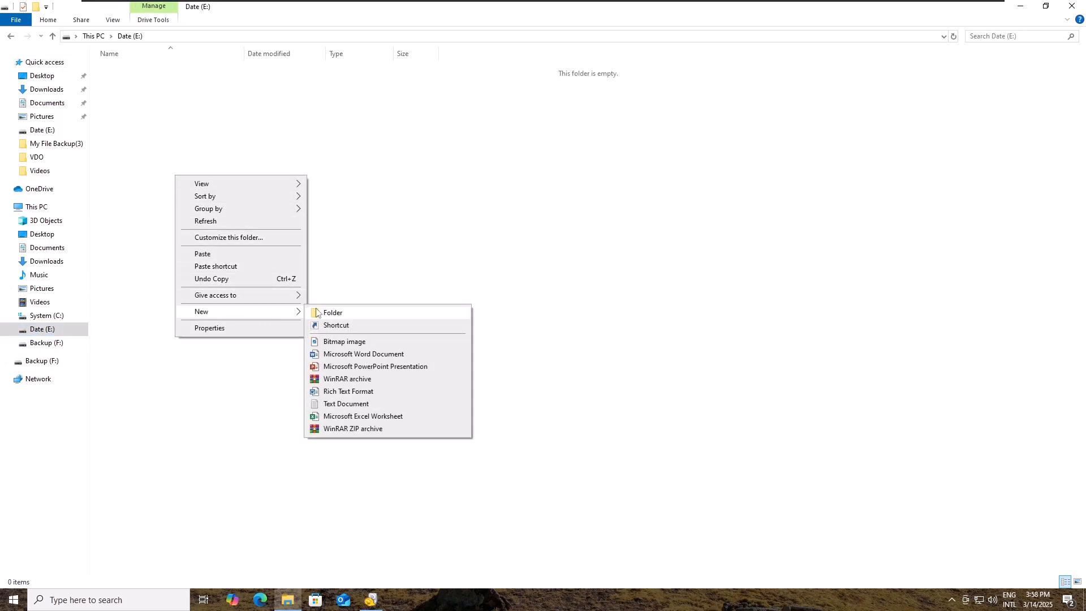
click(333, 312)
text(Doc)
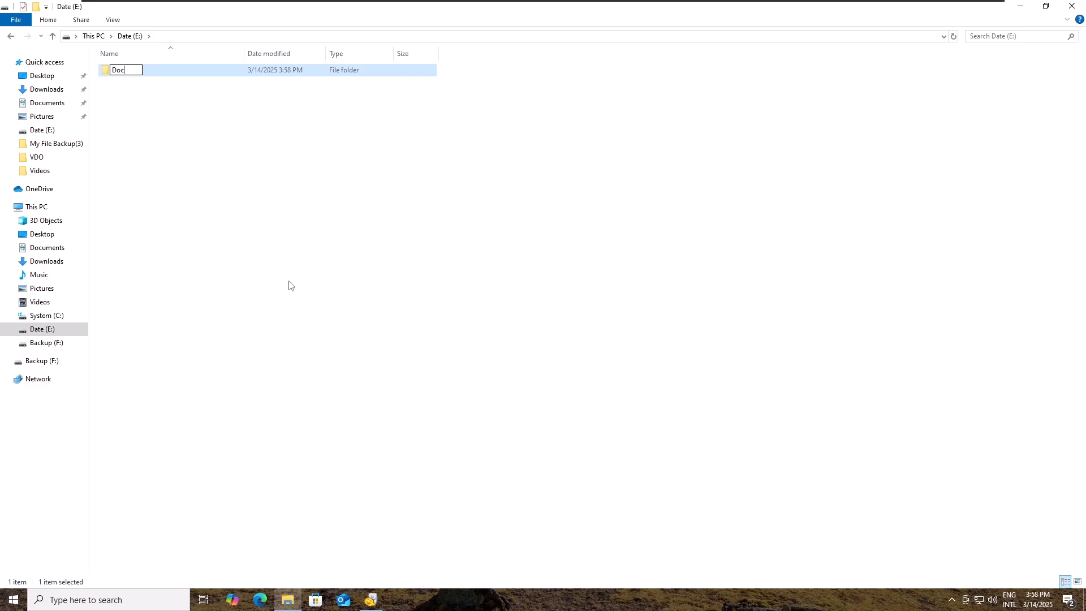
text(s)
key(Return)
key(Return)
- Paste the copied files into the Docs folder on Date (E:) and close the File Explorer window
right_click(222, 243)
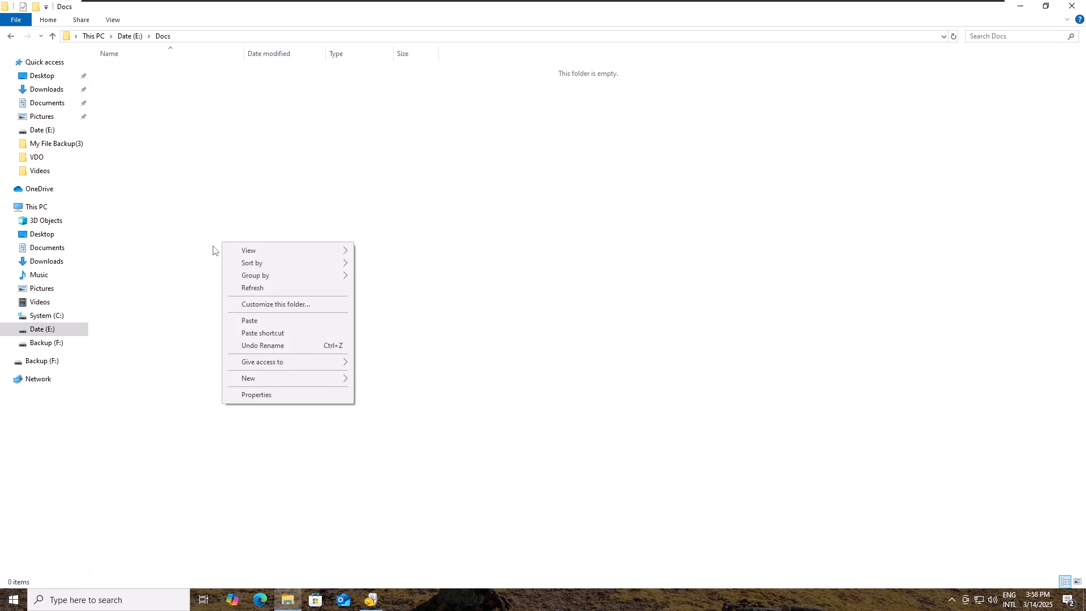
click(249, 321)
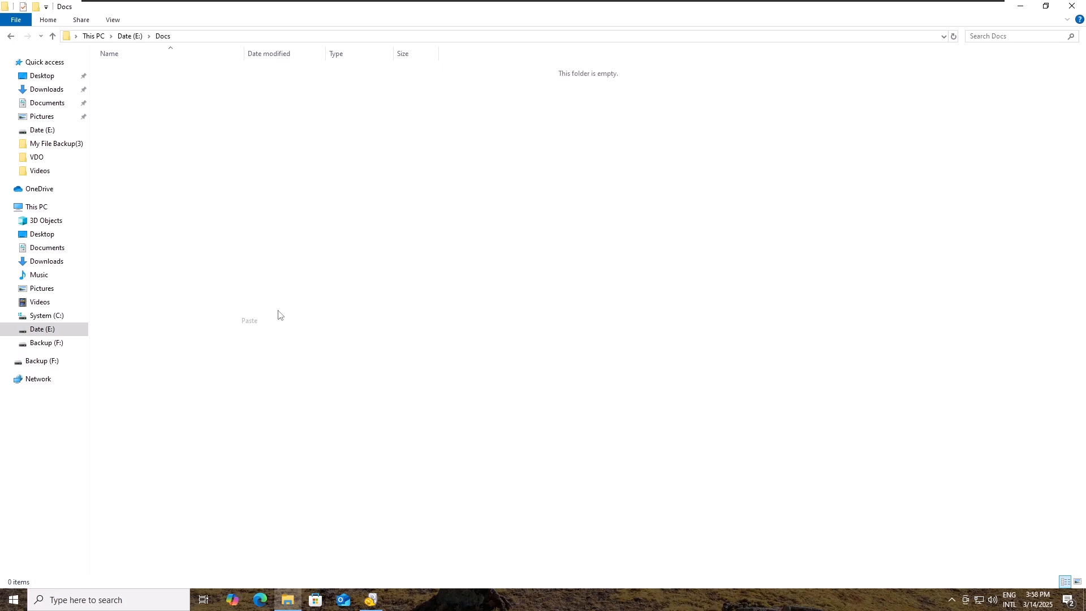
click(351, 306)
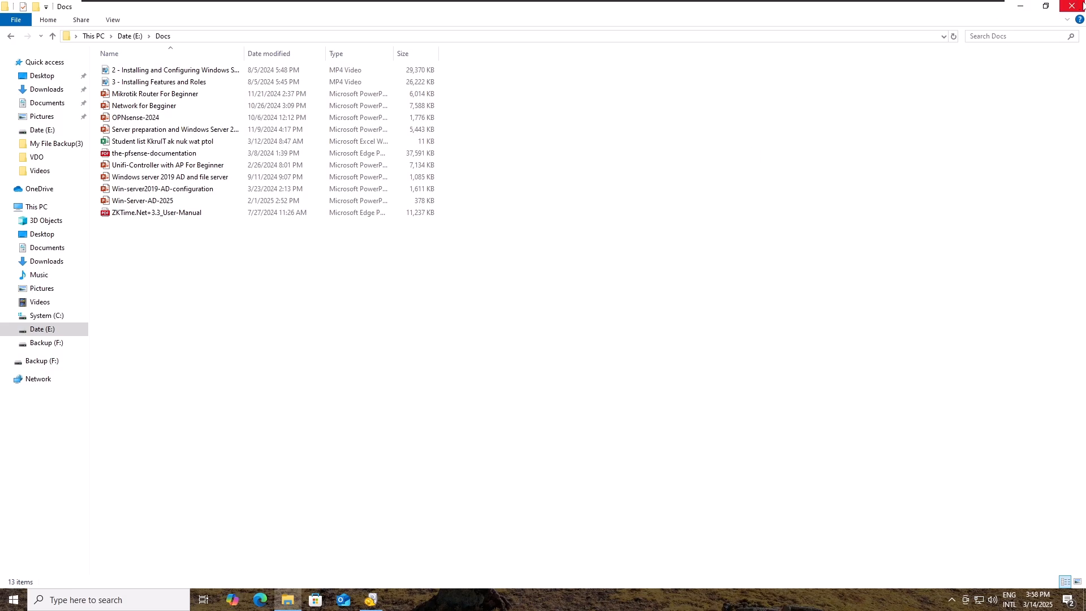
click(1073, 6)
right_click(386, 194)
click(399, 226)
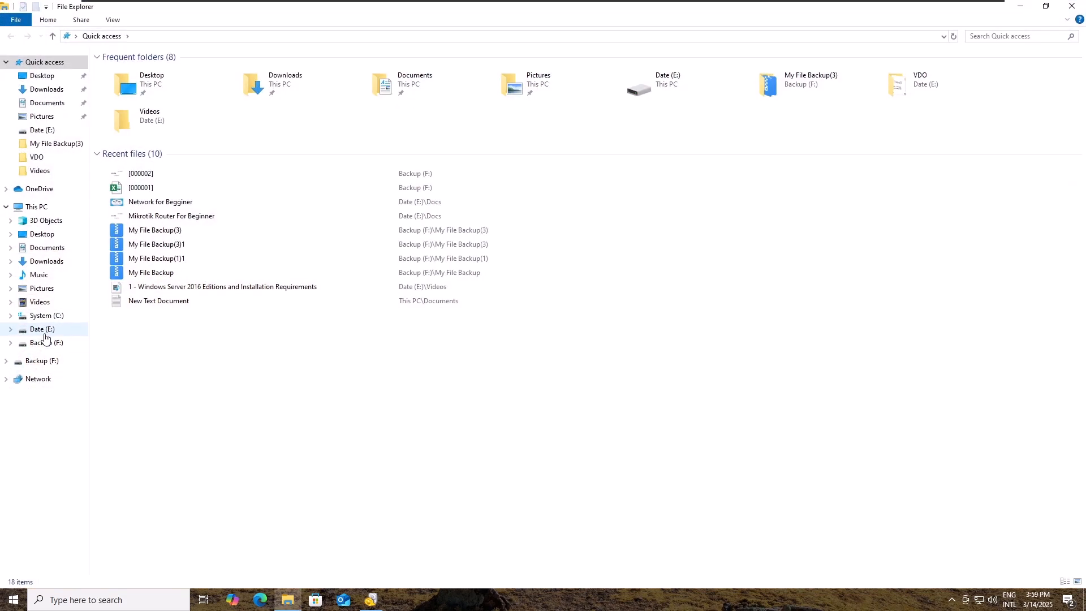
- Permanently delete the Docs folder from the Date (E:) drive, bypassing the Recycle Bin, and close the window
click(42, 329)
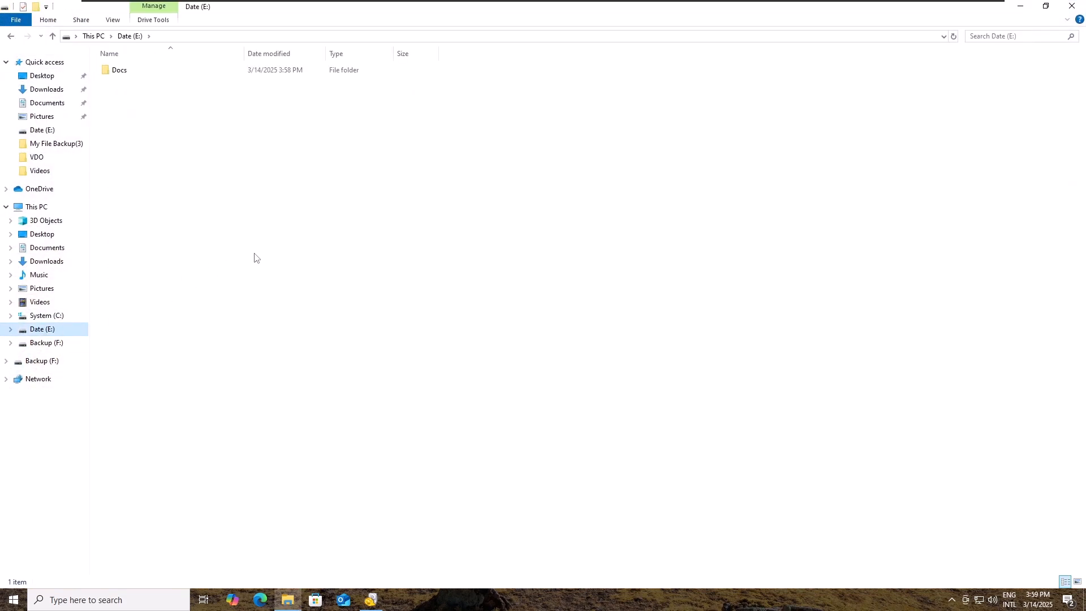
click(121, 71)
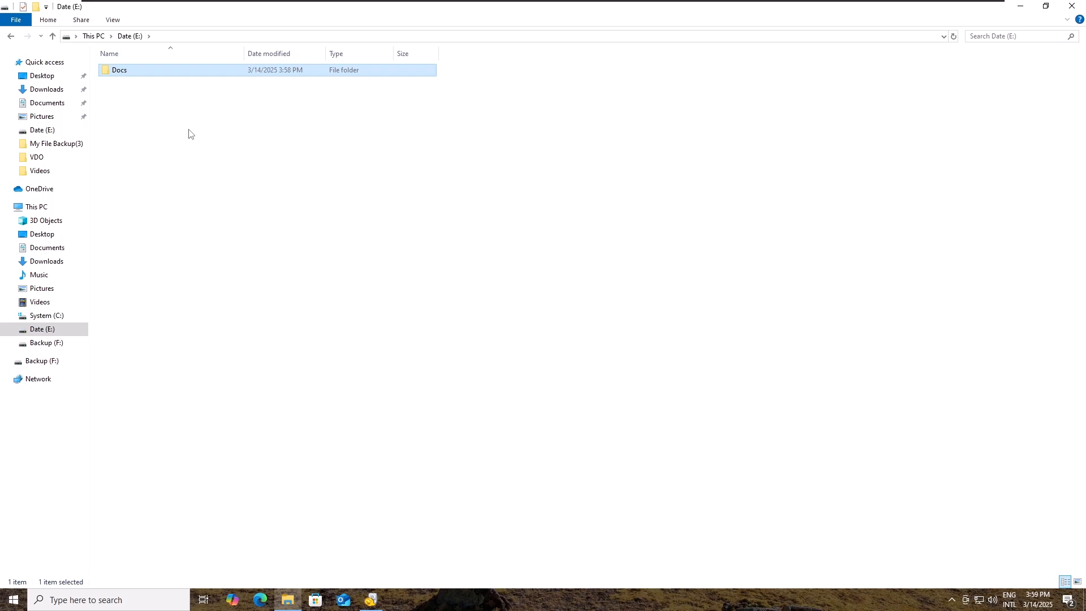
key(shift+Delete)
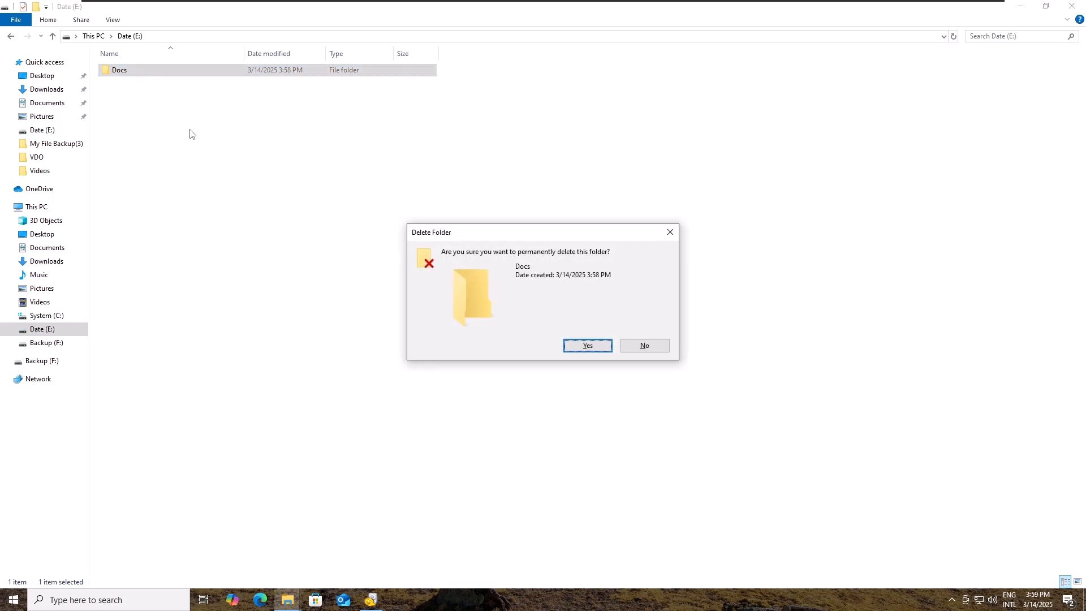
click(587, 345)
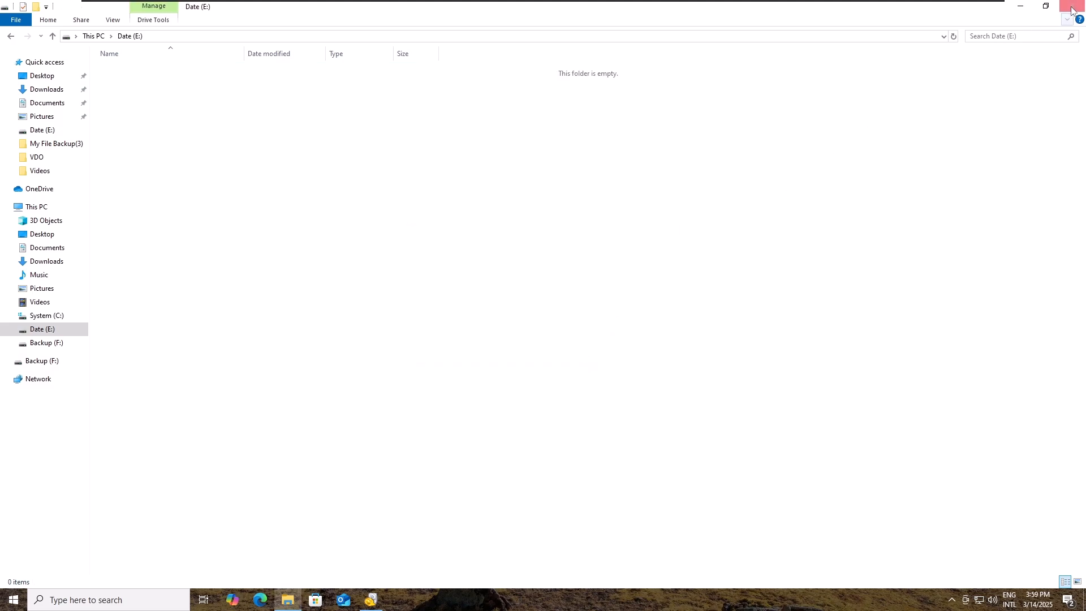
click(1072, 6)
- Check the Recycle Bin and the Date (E:) drive for the deleted files, closing each window after viewing
double_click(25, 194)
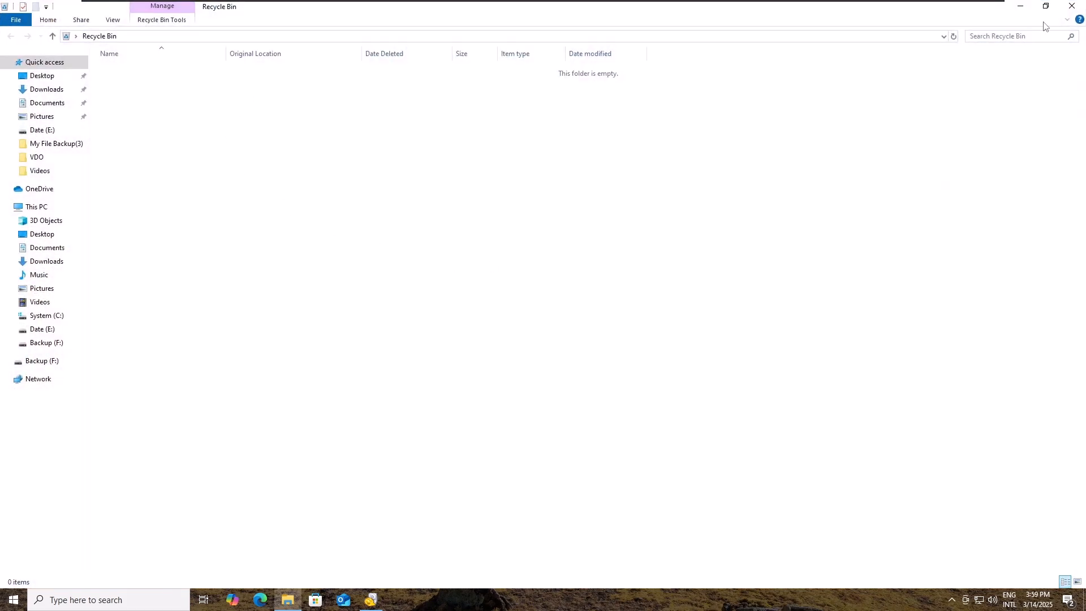
click(1072, 7)
key(super+e)
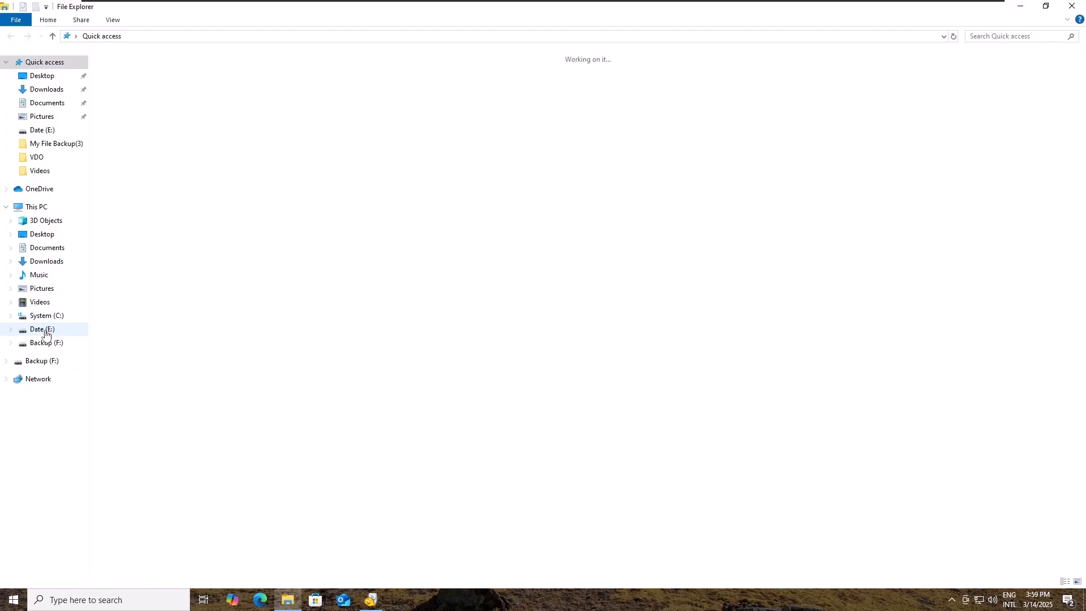
click(42, 329)
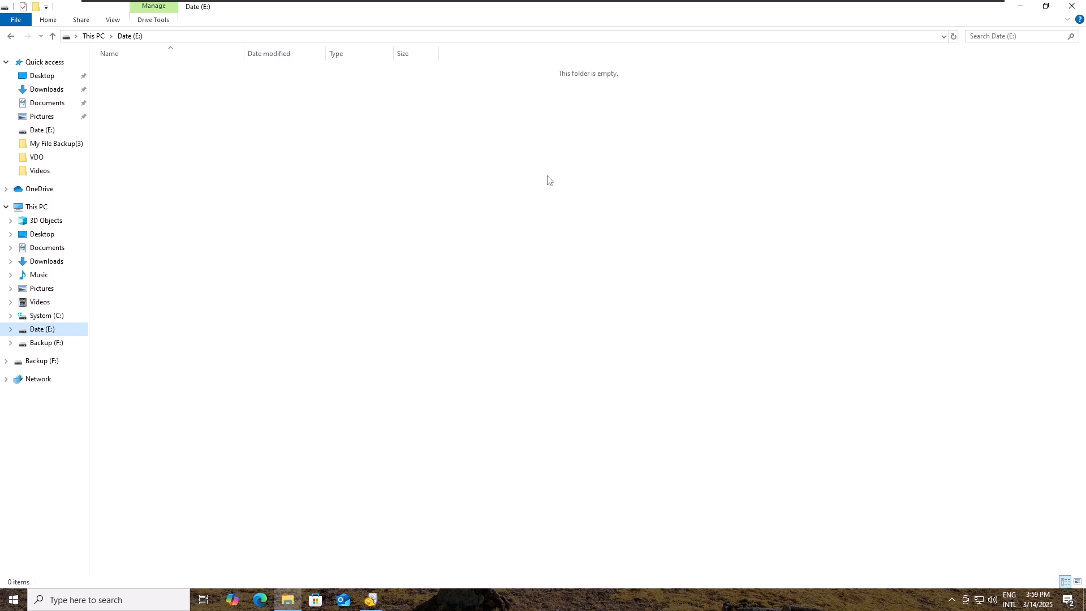
click(1072, 7)
right_click(721, 178)
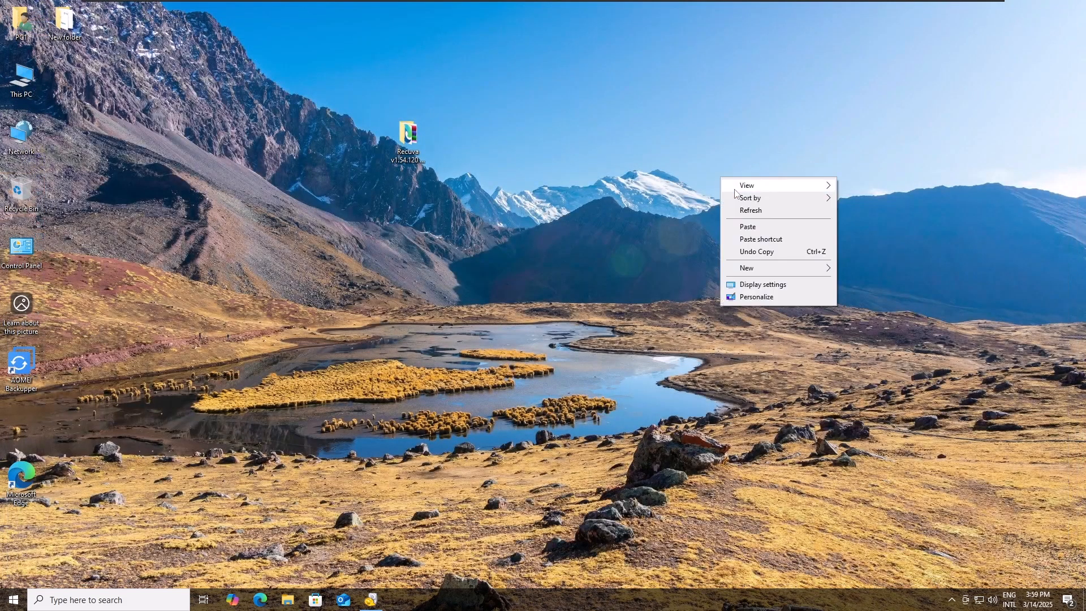
click(762, 217)
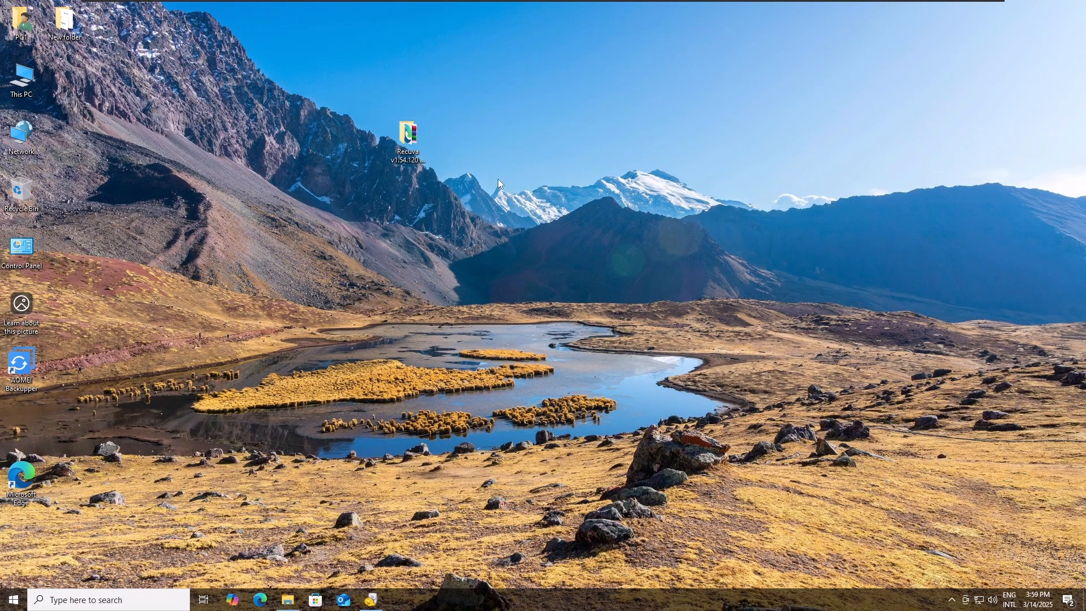
- Launch RecuvaPortable from the Technician folder inside the desktop's Recuva v1.54.120 folder
double_click(407, 136)
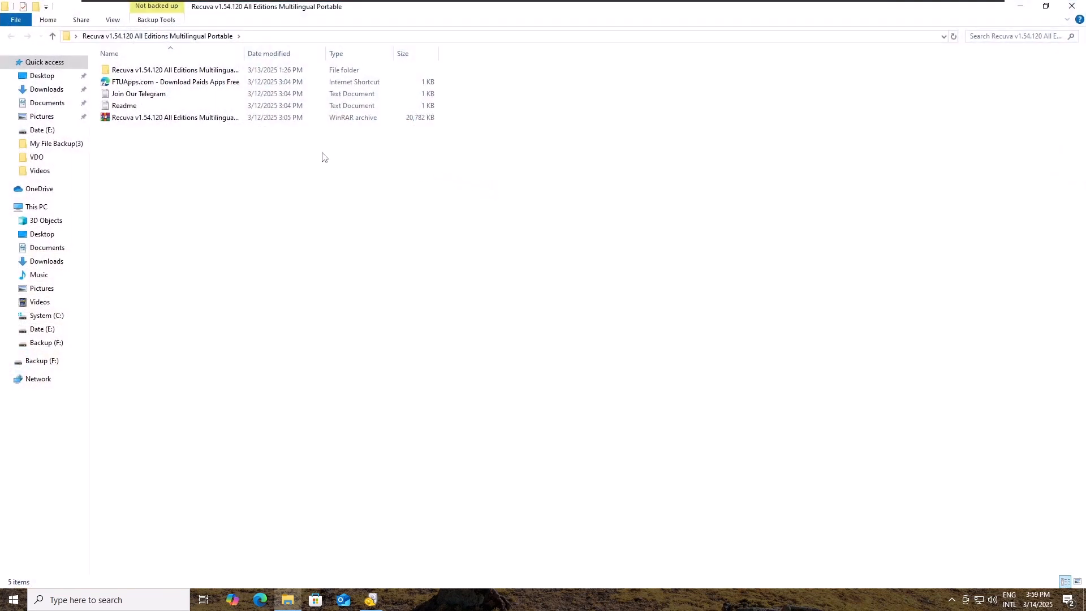
double_click(124, 70)
double_click(158, 93)
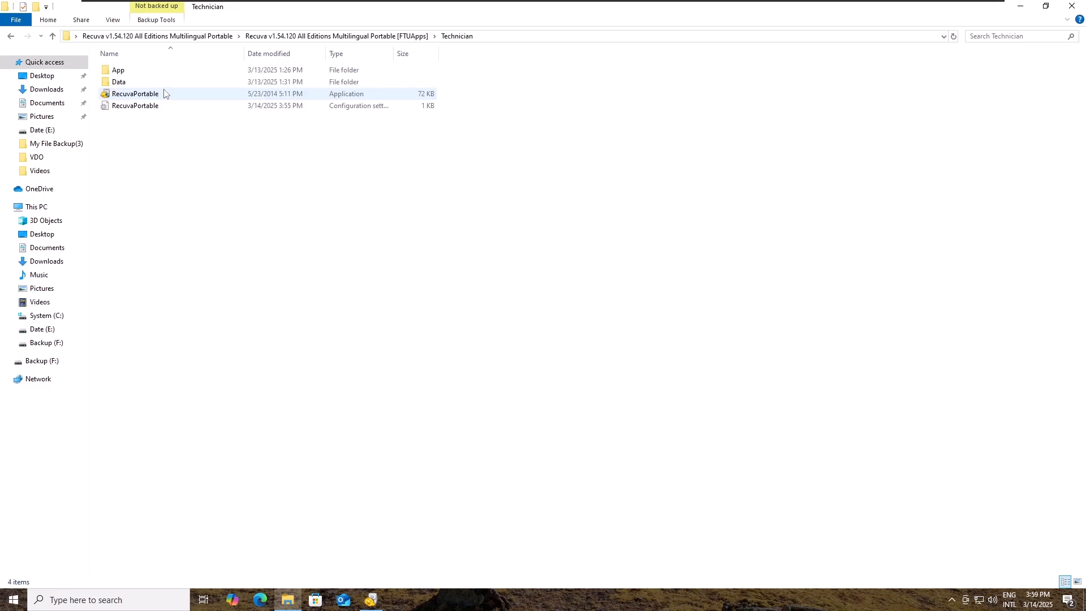
double_click(135, 93)
click(511, 377)
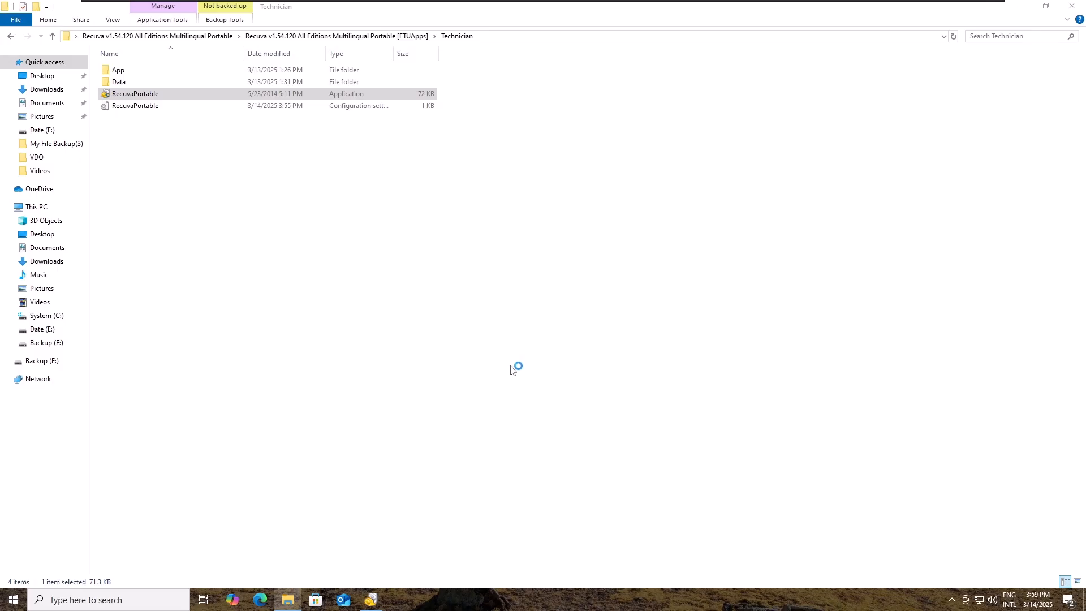
click(629, 340)
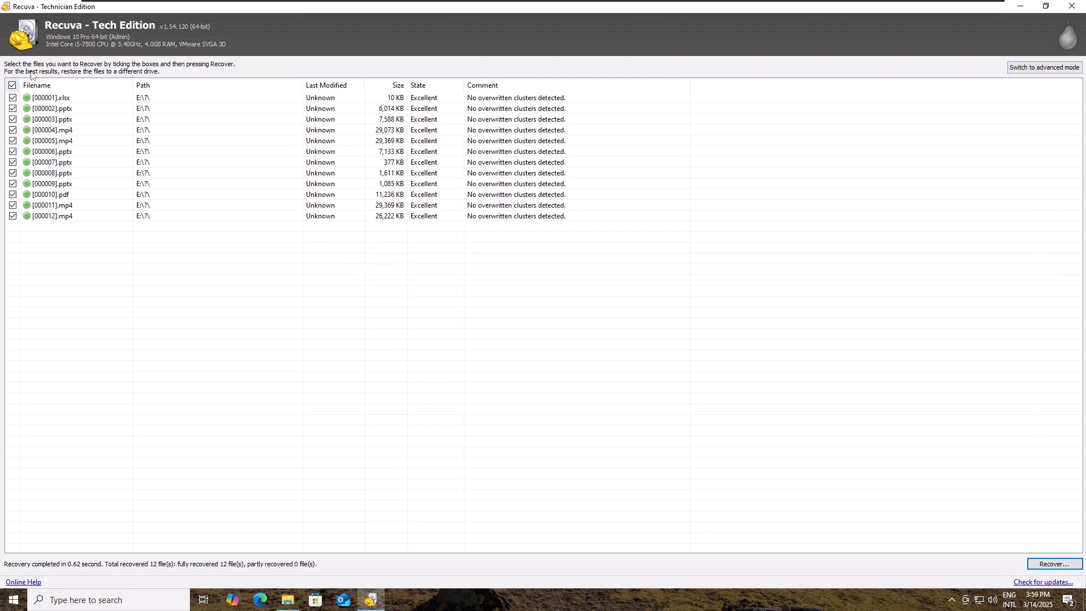
- Switch Recuva to advanced mode and run Scan Files on the Date (E:) drive
click(1020, 68)
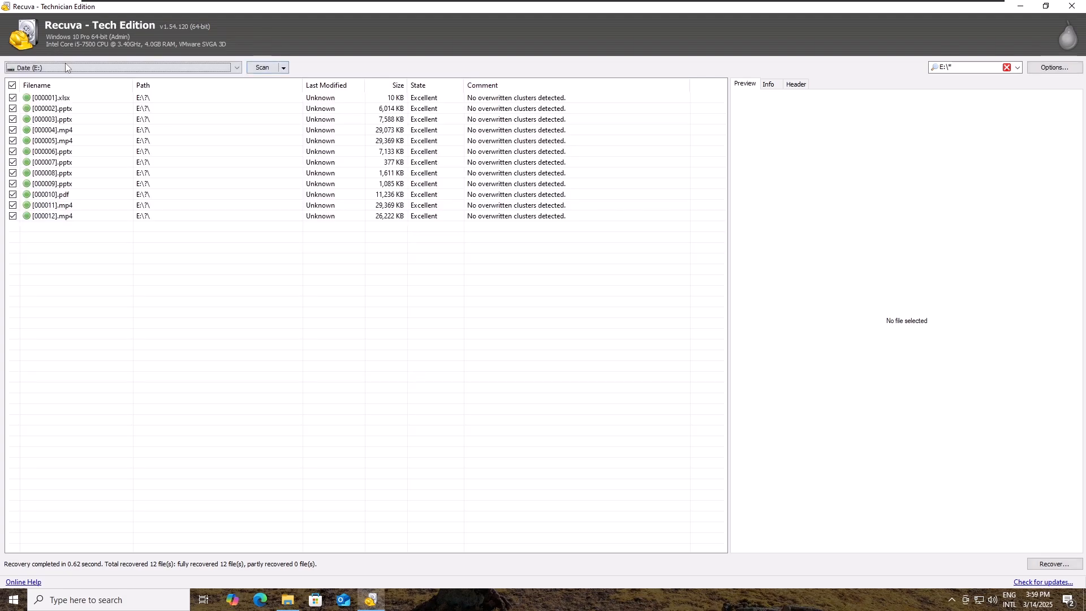
click(237, 69)
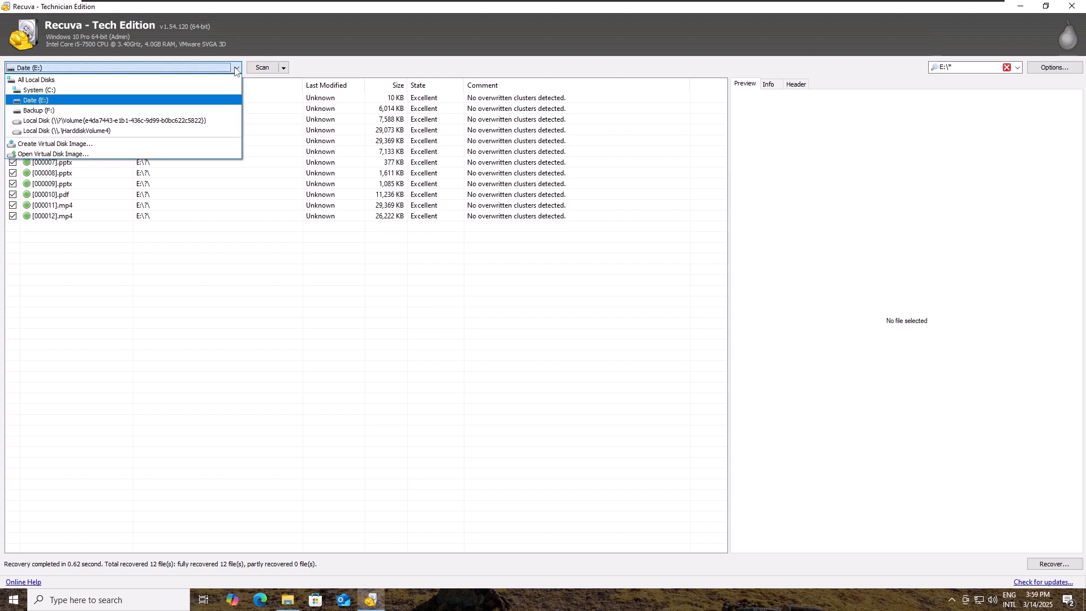
click(62, 102)
click(284, 68)
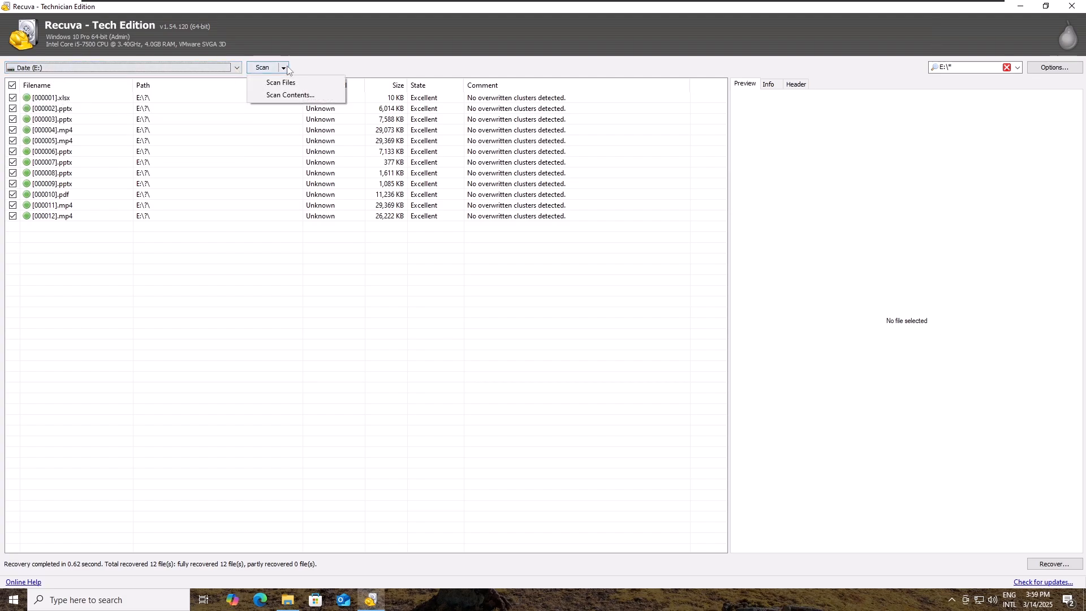
click(277, 83)
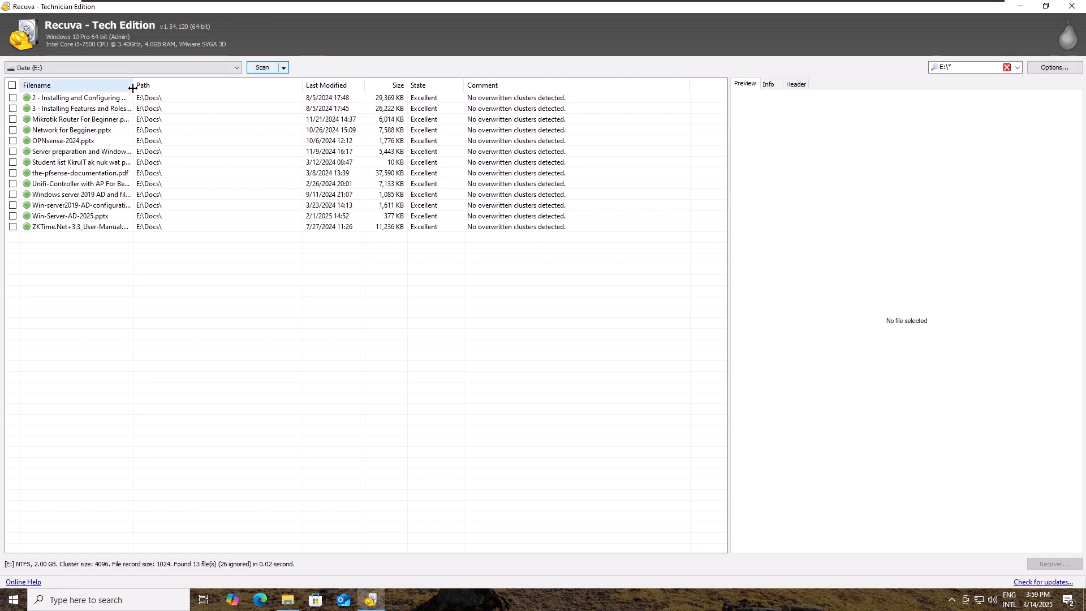
- Widen the Filename column to show the full names and review the deleted files listed from E:\Docs
drag(133, 85, 280, 89)
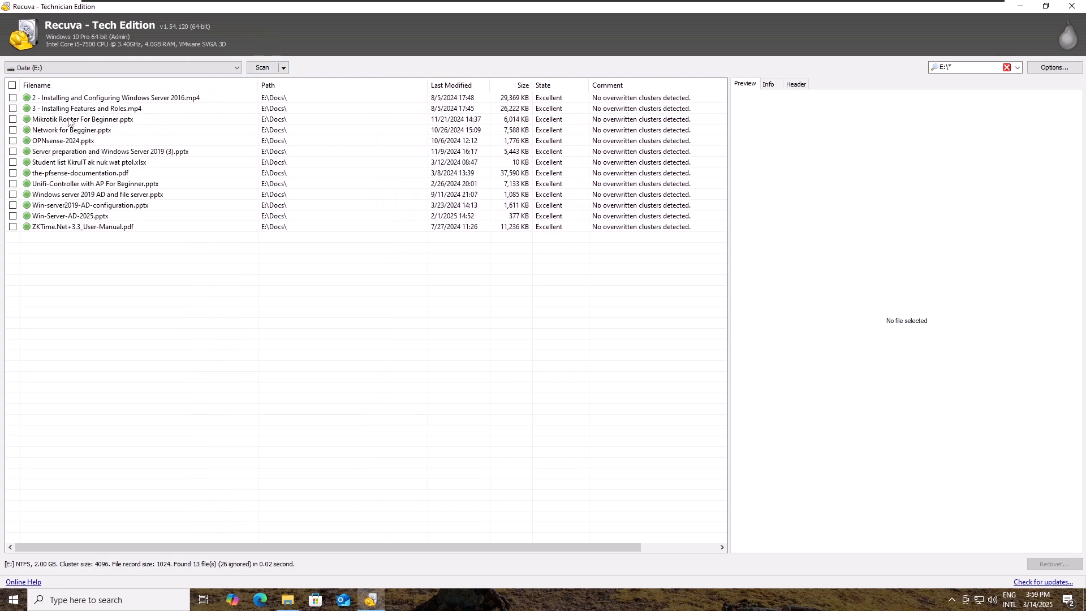
click(108, 101)
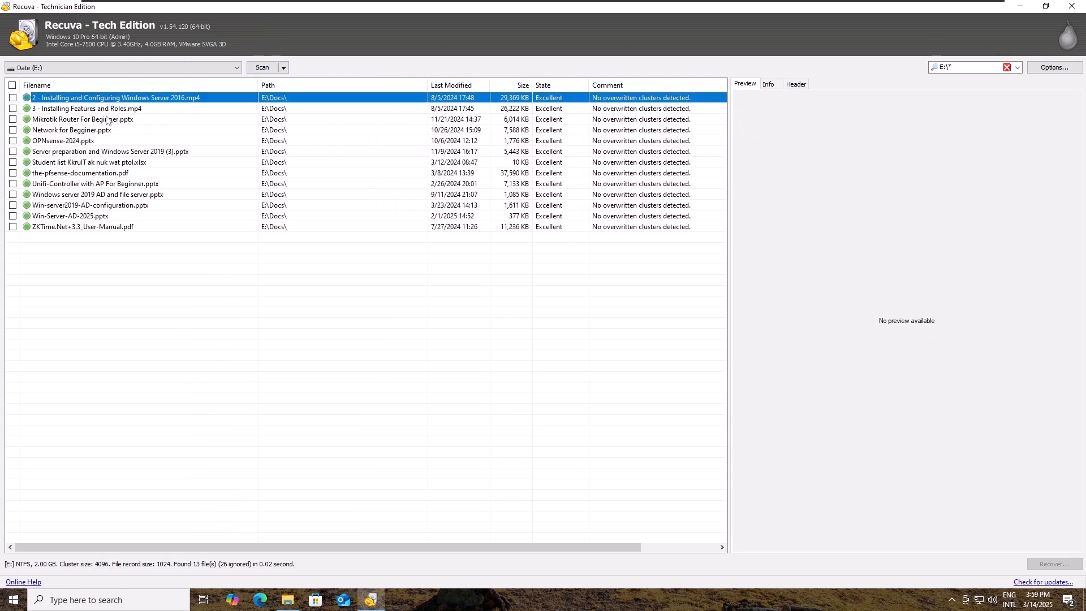
click(86, 152)
click(56, 174)
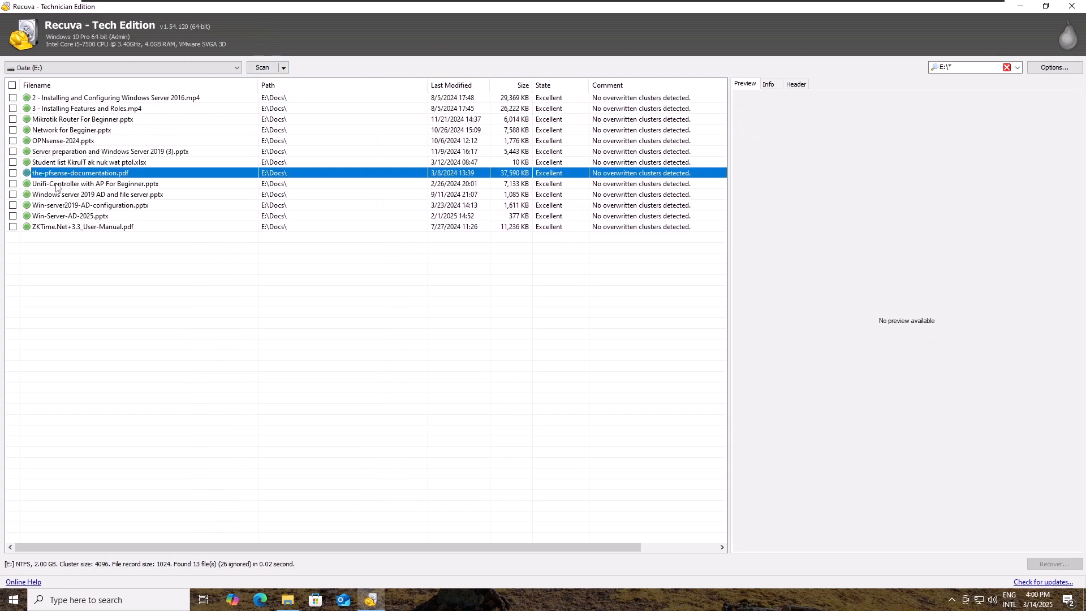
click(81, 121)
click(73, 108)
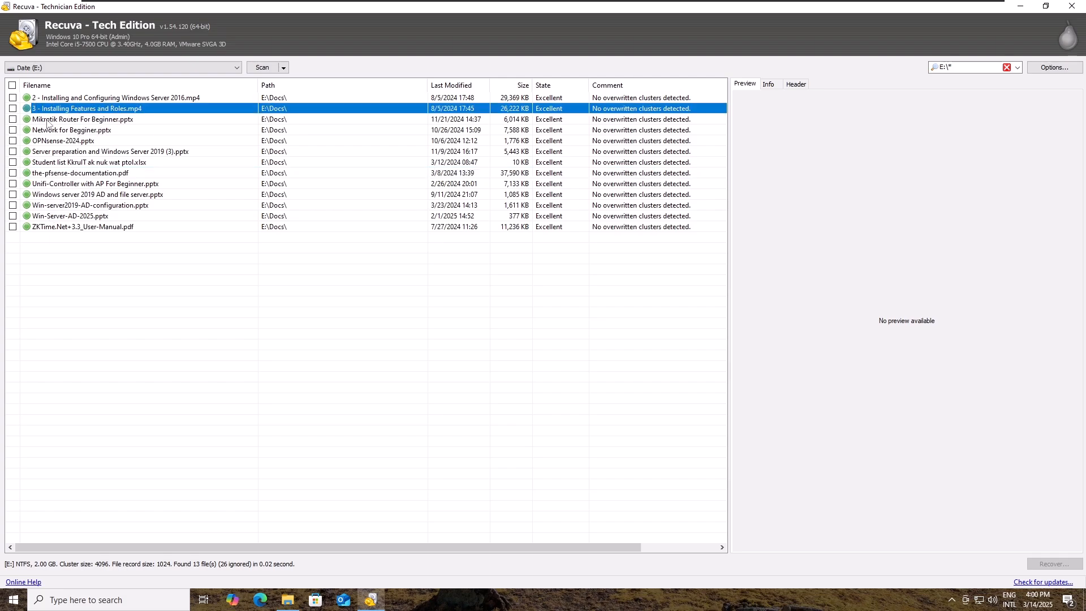
click(59, 205)
click(67, 185)
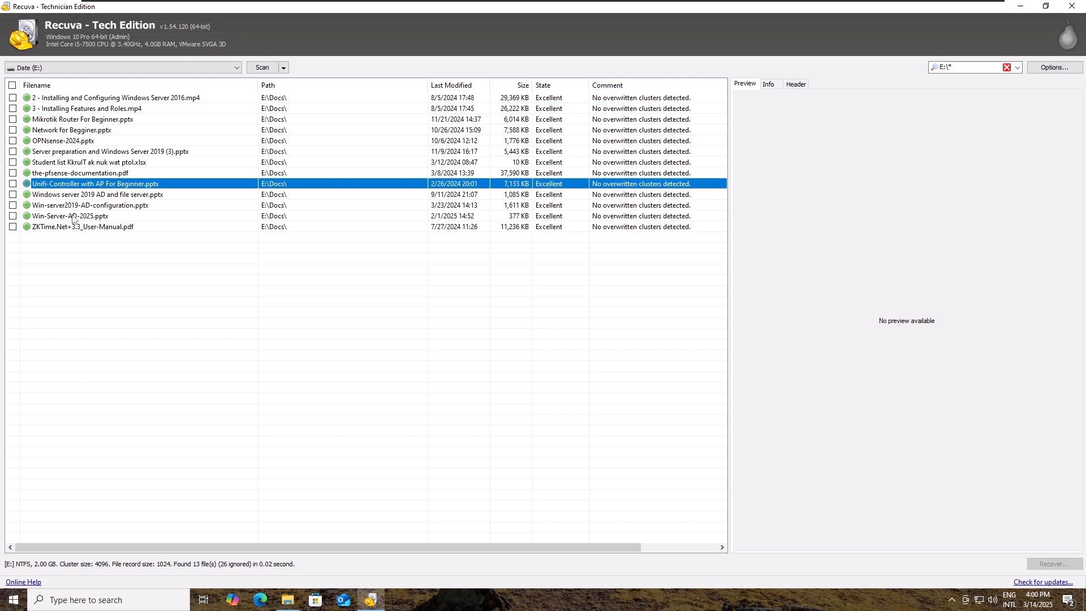
- Recover all the listed files into a new folder named New folder on the Backup (F:) drive
click(12, 86)
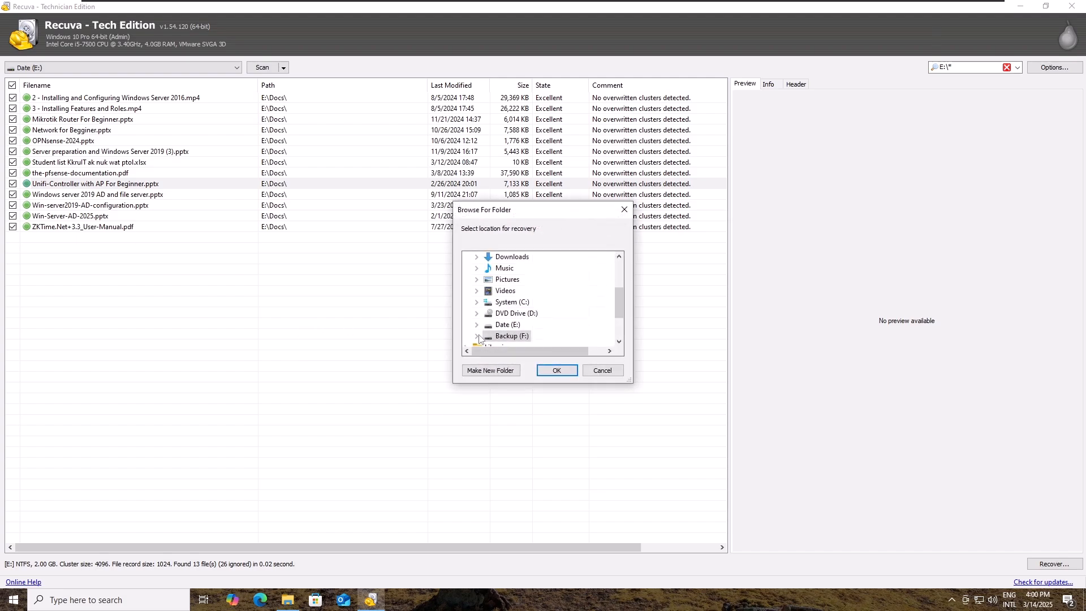
click(510, 335)
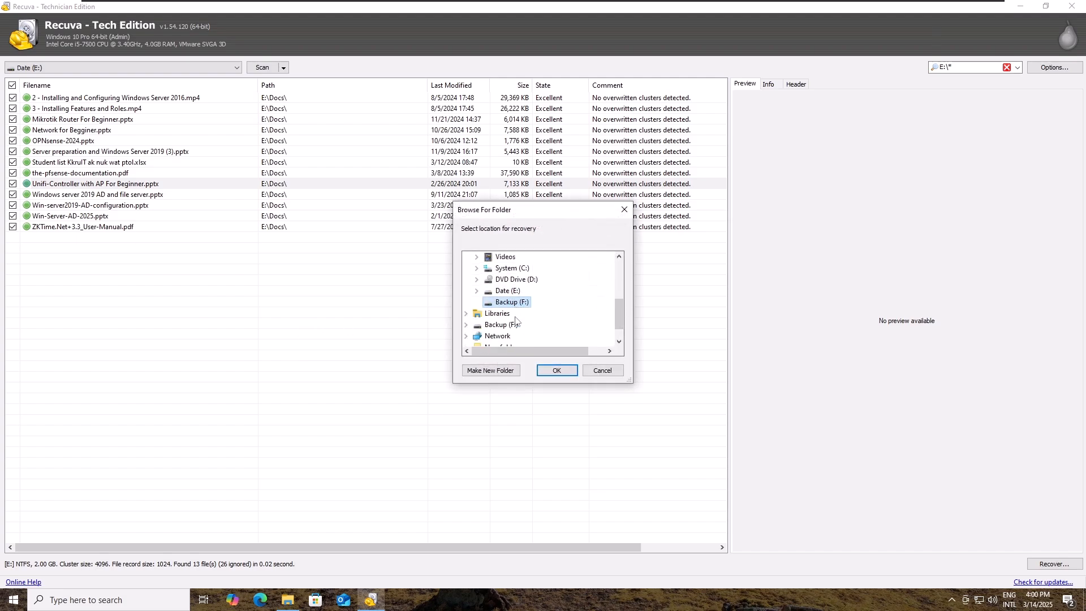
click(484, 371)
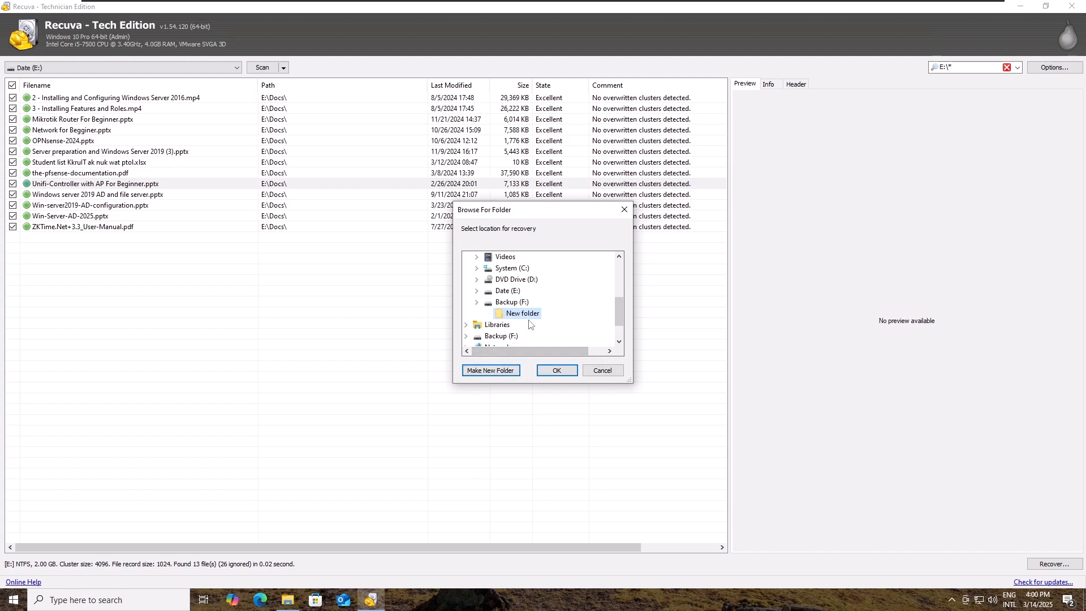
click(556, 370)
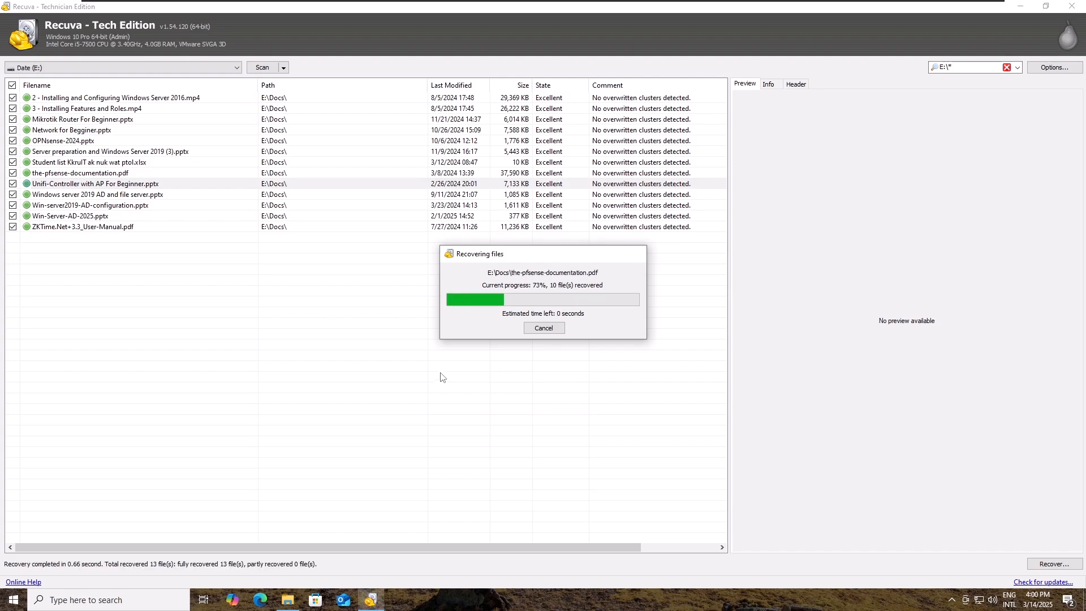
click(622, 289)
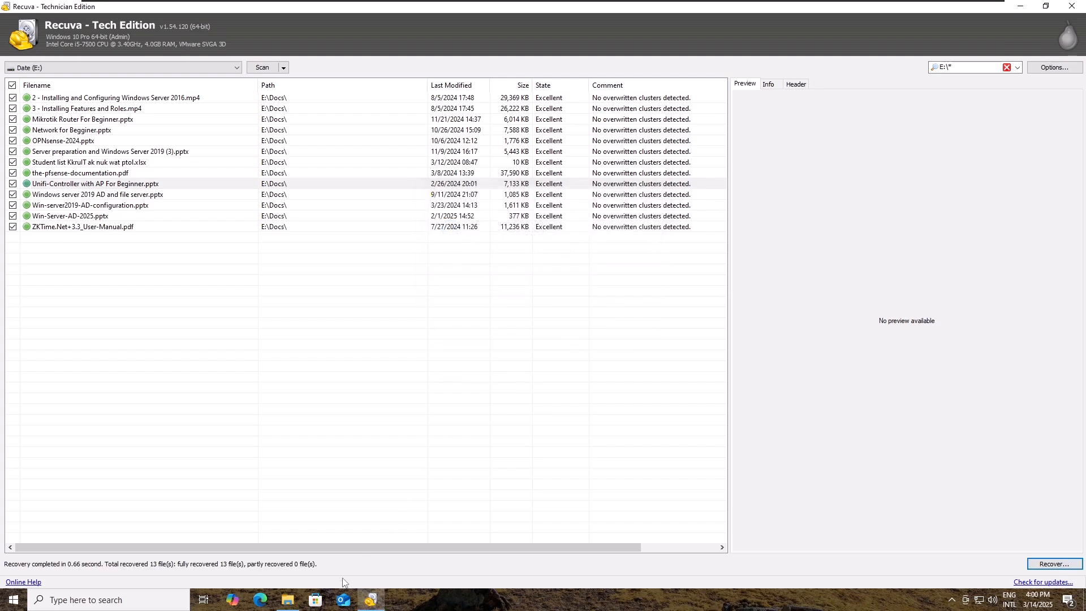
- Switch to File Explorer, open New folder on the Backup (F:) drive, and widen the Name column to show the full file names
click(292, 602)
click(46, 342)
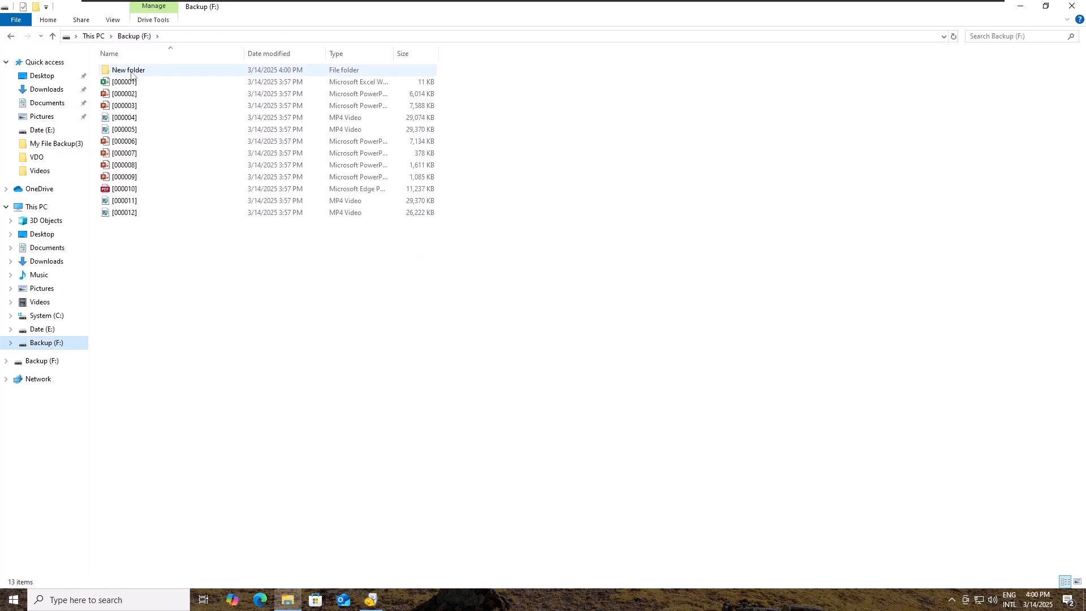
double_click(131, 71)
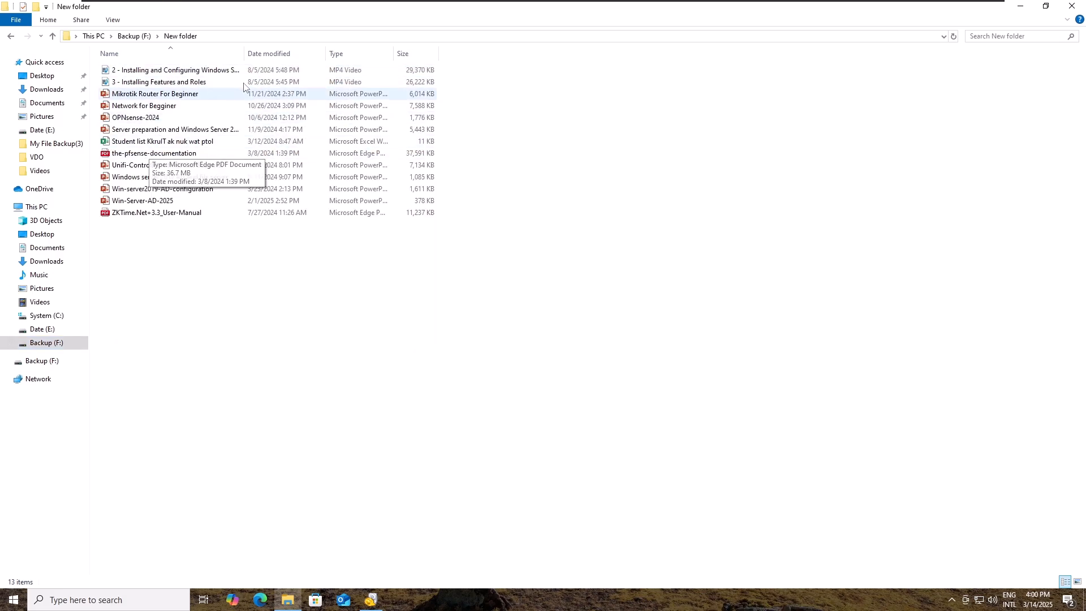
drag(250, 55, 368, 55)
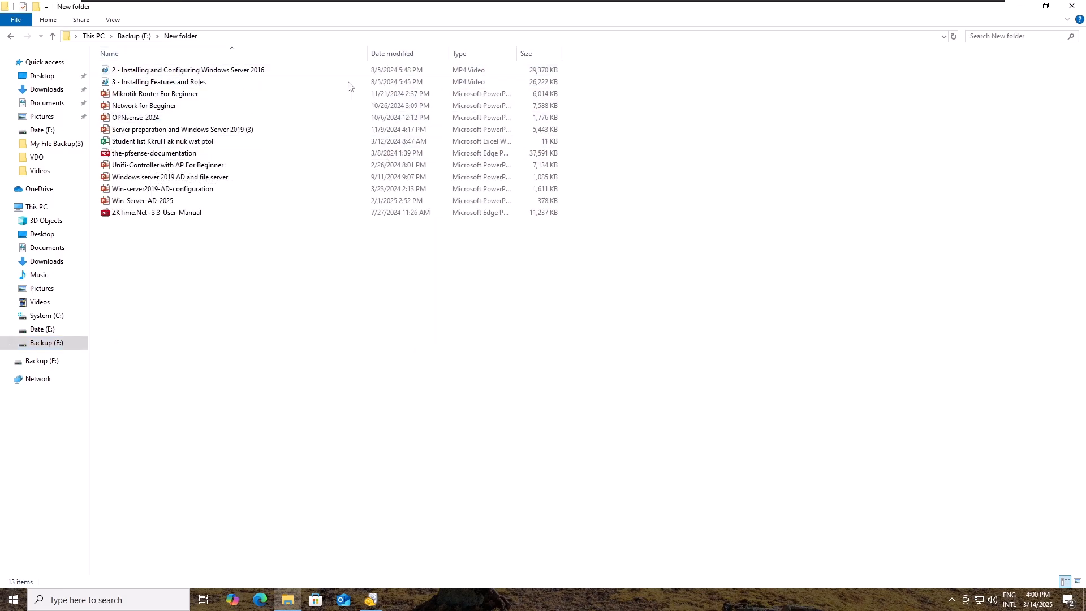
- Open the recovered OPNsense-2024 presentation, look through its slides up to slide 4, and close it
click(153, 118)
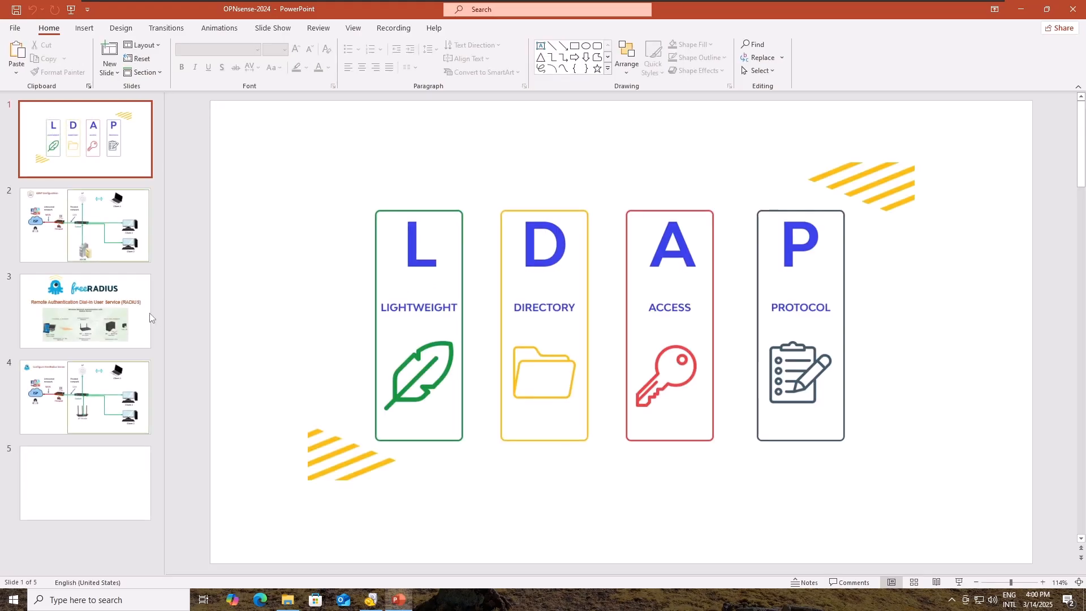
click(148, 317)
key(Down)
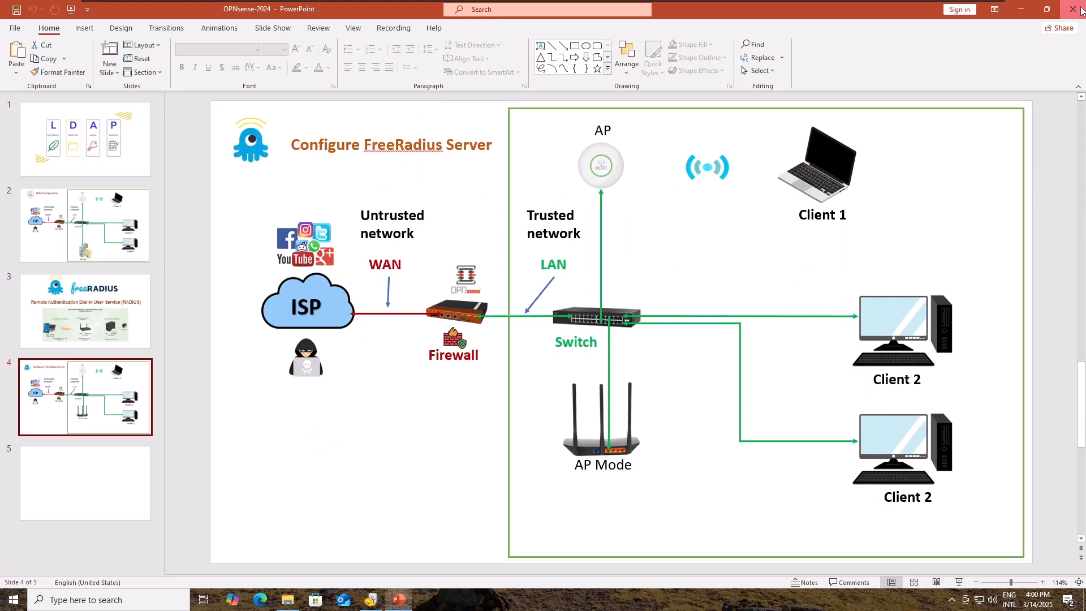
click(1081, 10)
- Check the recovered Mikrotik Router For Beginner presentation and the 2 - Installing and Configuring Windows Server 2016 video, closing each after opening
click(146, 96)
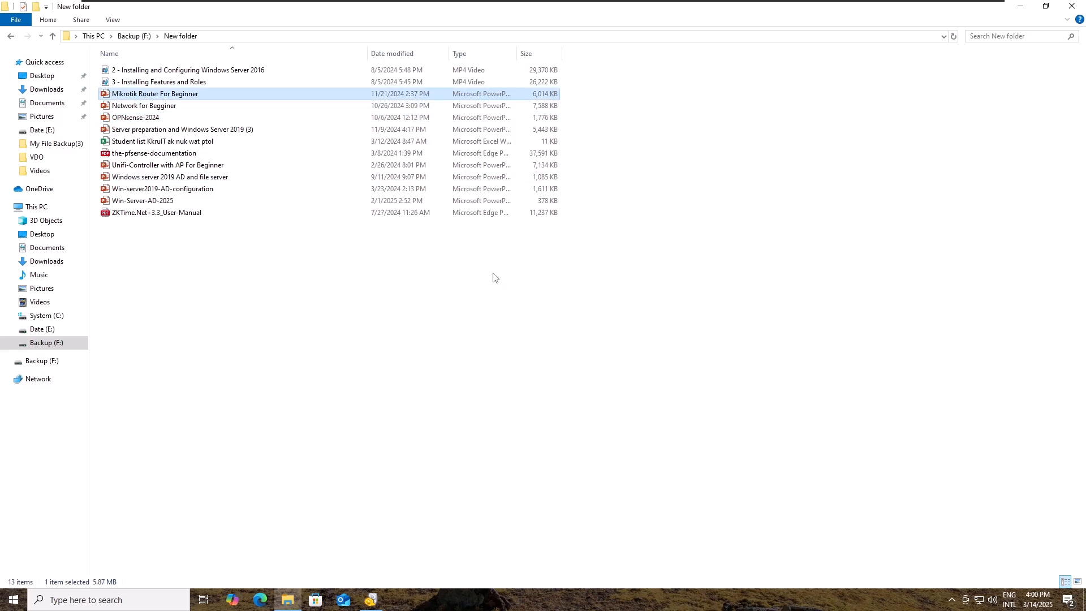
double_click(157, 96)
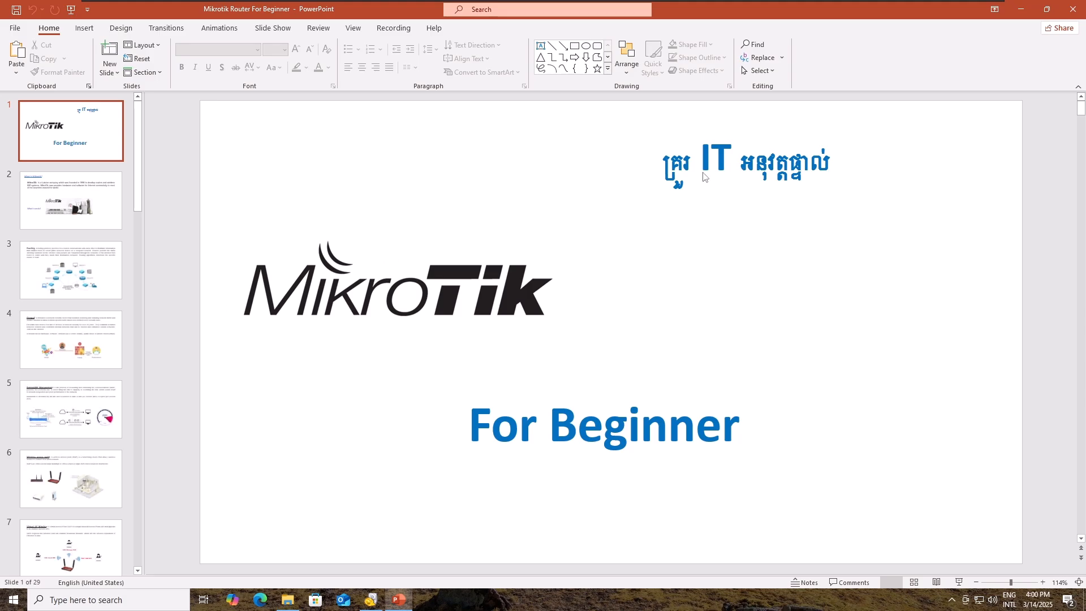
click(1073, 9)
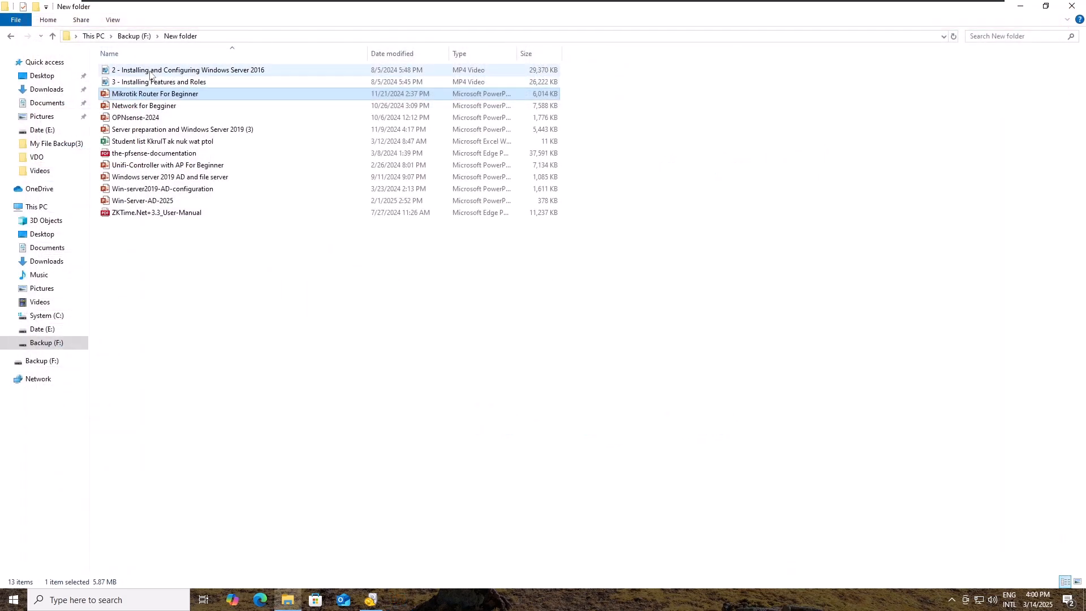
double_click(140, 71)
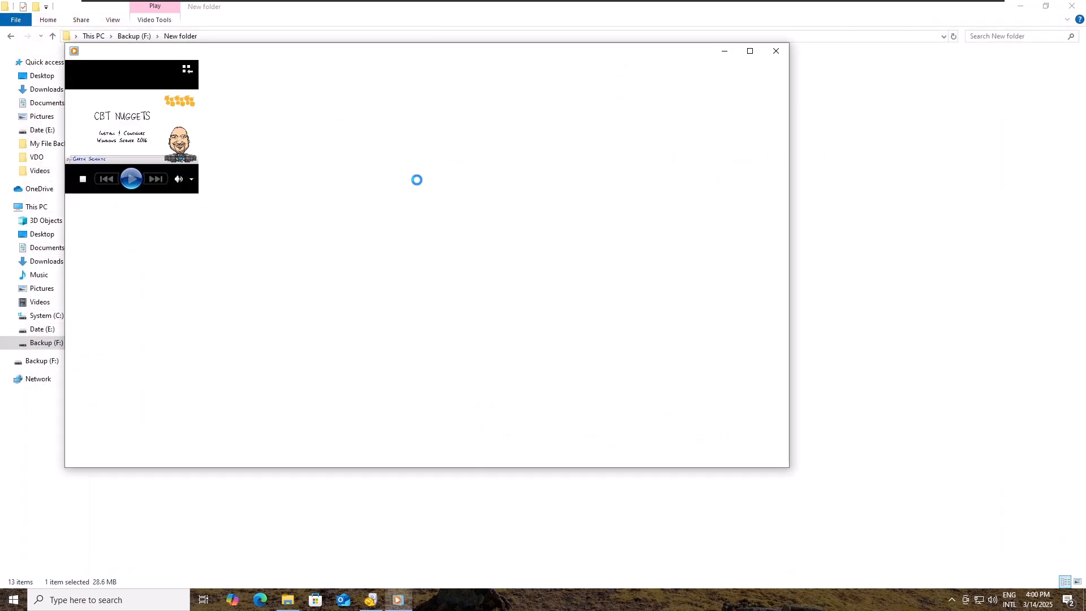
click(776, 52)
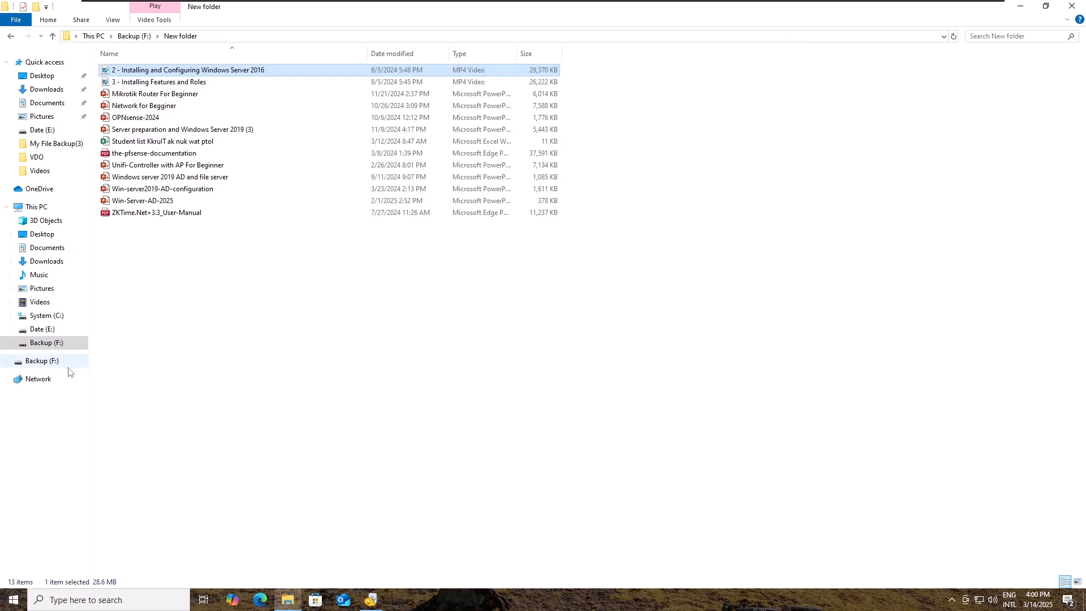
- Compare the numbered files at the root of Backup (F:) with the named files in New folder, and close File Explorer
click(50, 365)
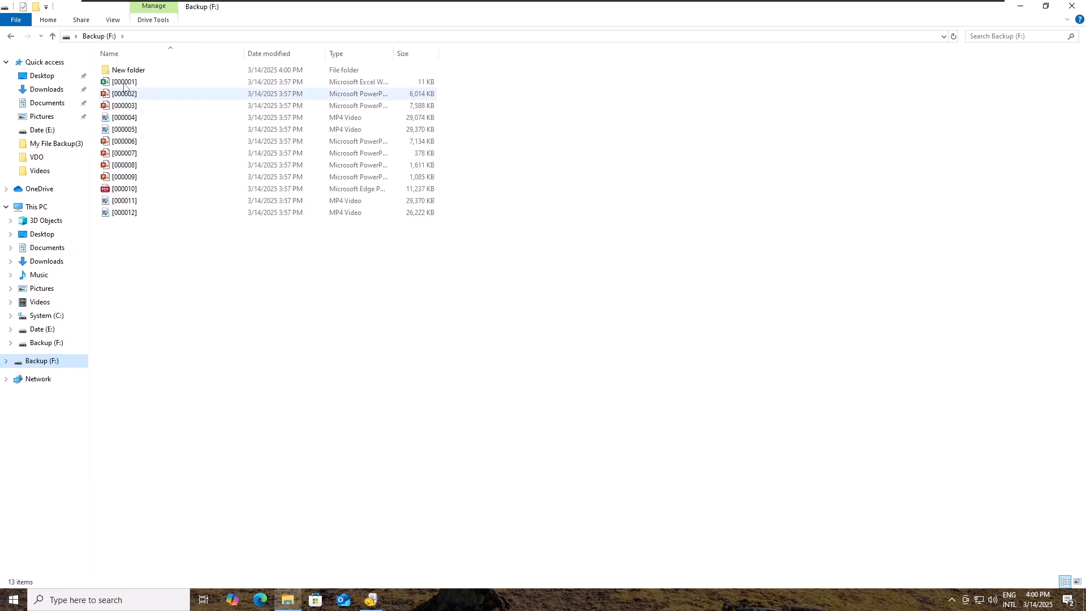
drag(157, 328, 137, 84)
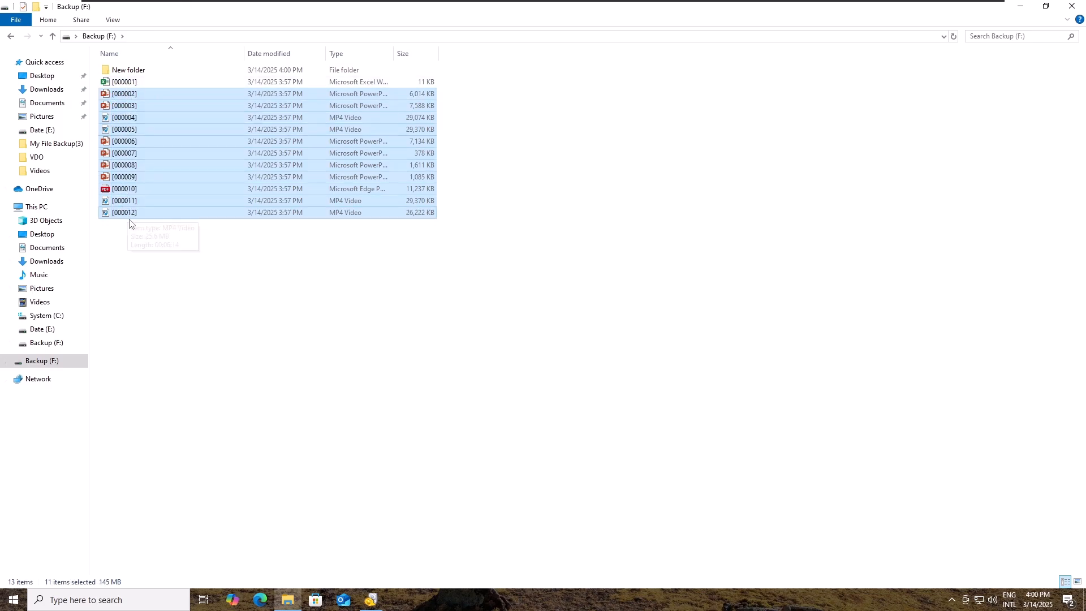
double_click(127, 70)
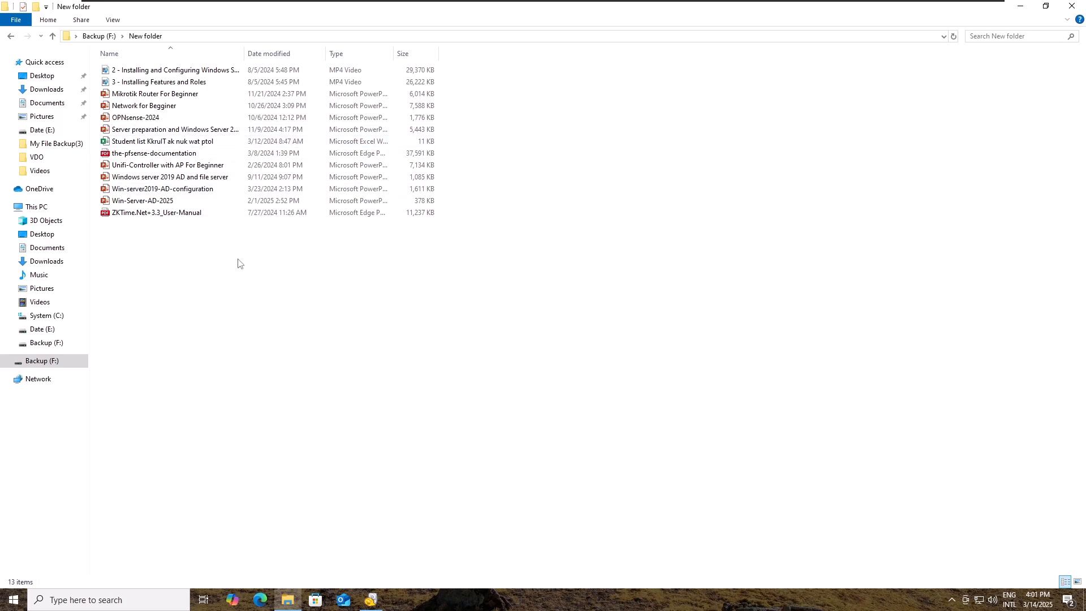
click(1071, 6)
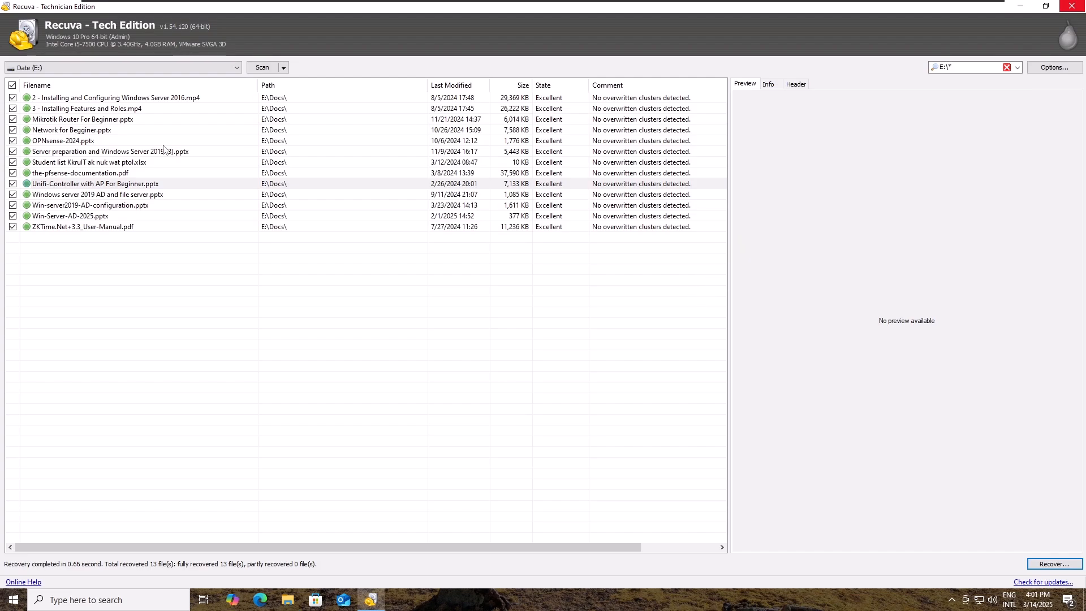